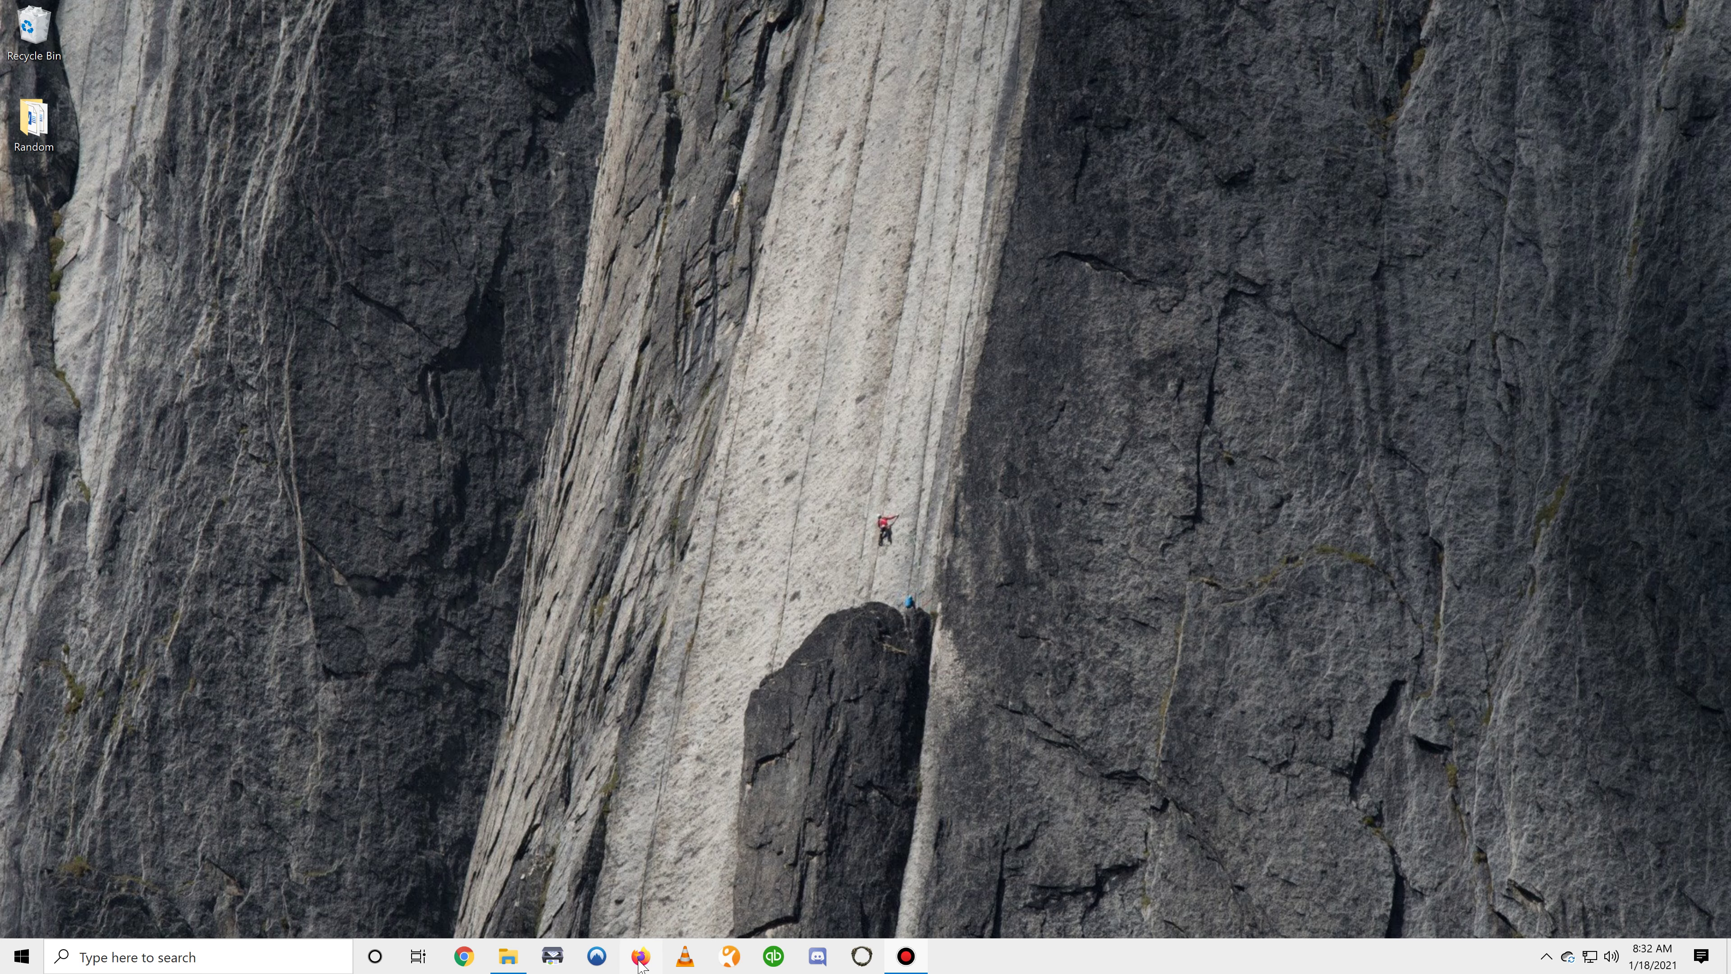
Open a Firefox private browsing window from the taskbar
{"action": "left_click", "coordinate": [641, 957]}
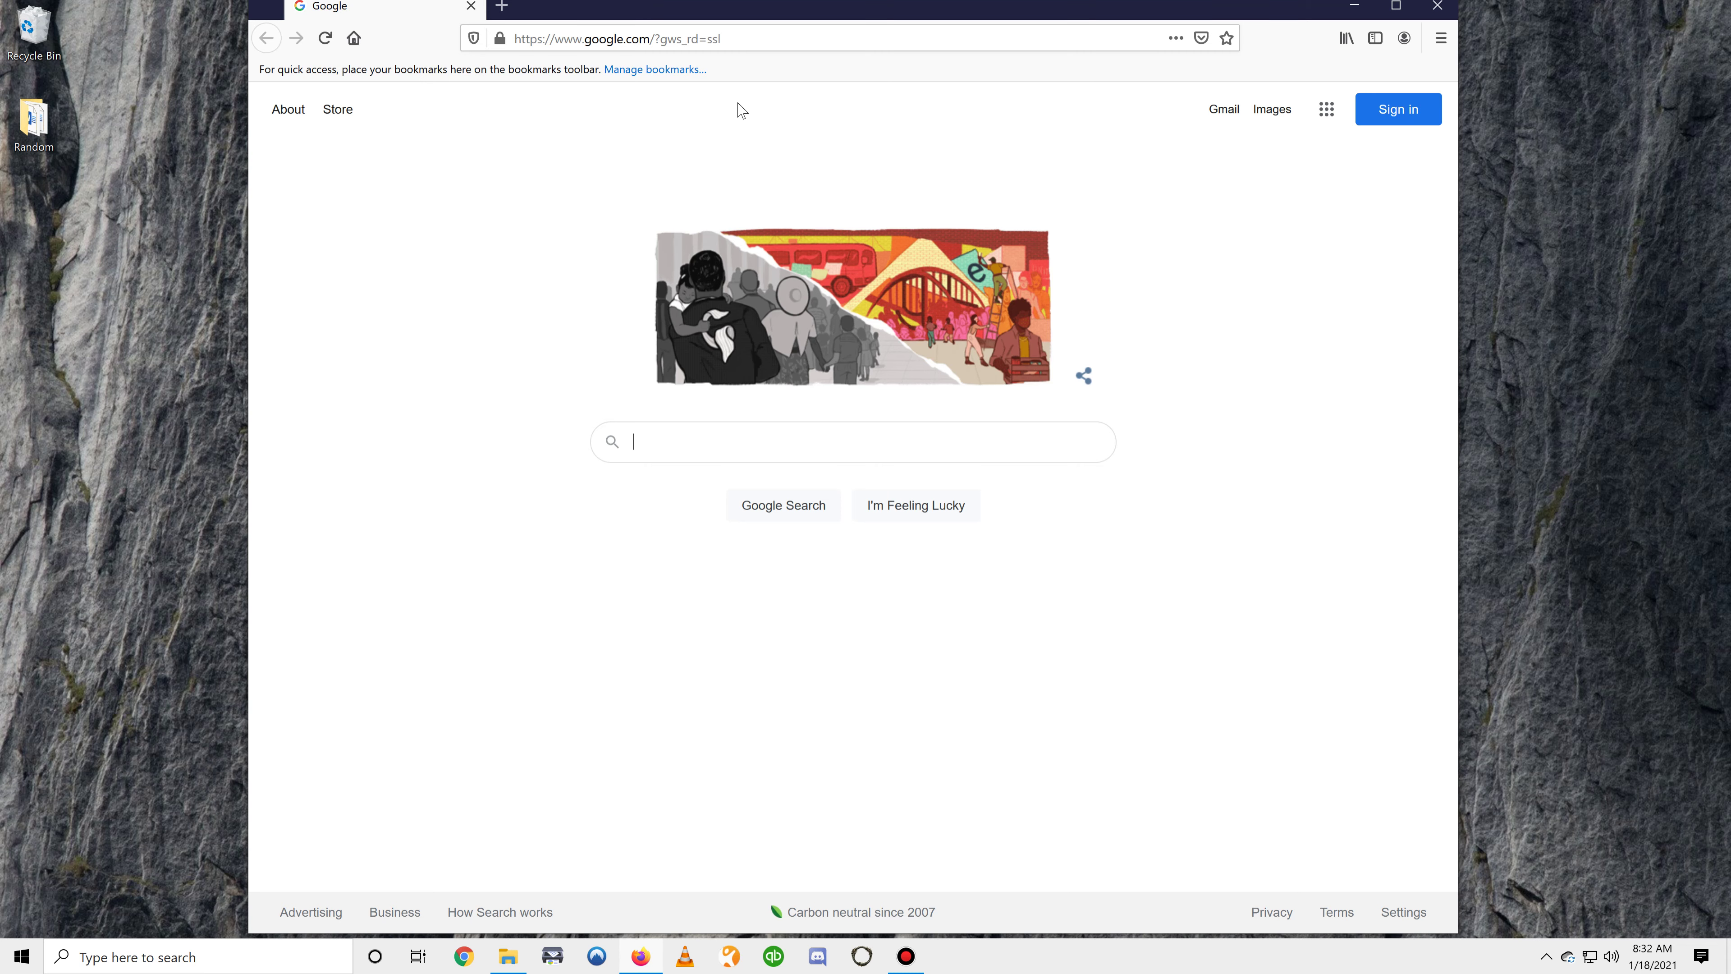
Go to cannabismdtelemed.com in the address bar
{"action": "left_click", "coordinate": [774, 35]}
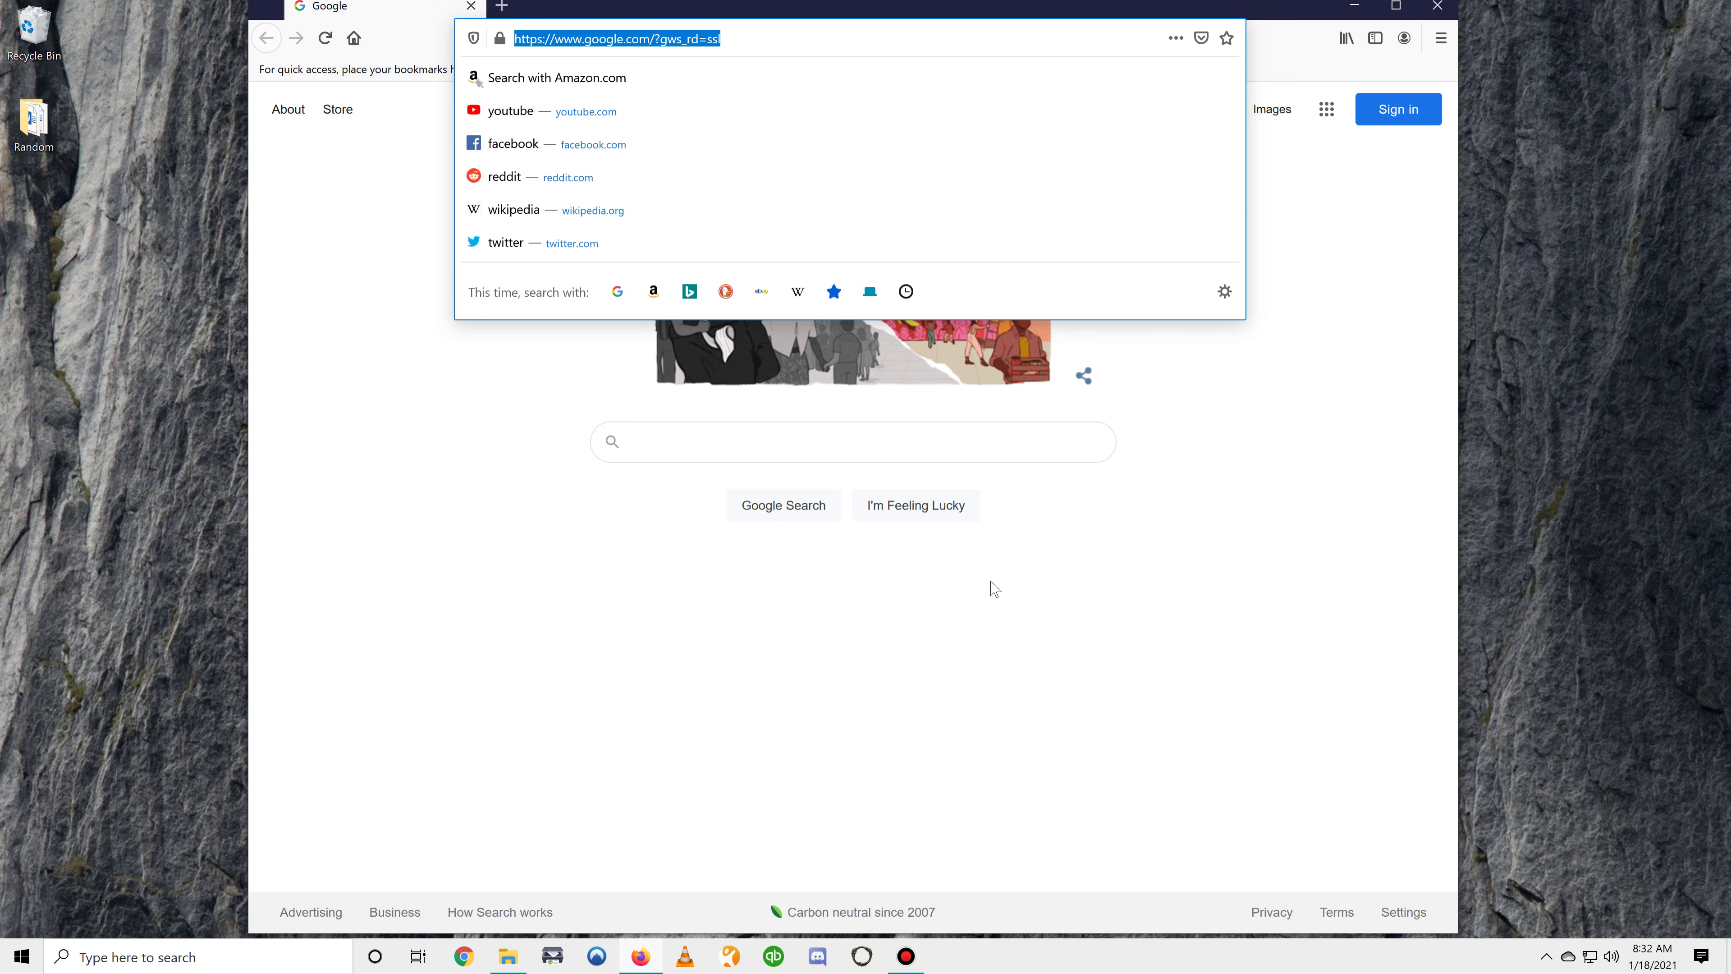
{"action": "type", "text": "cannabism"}
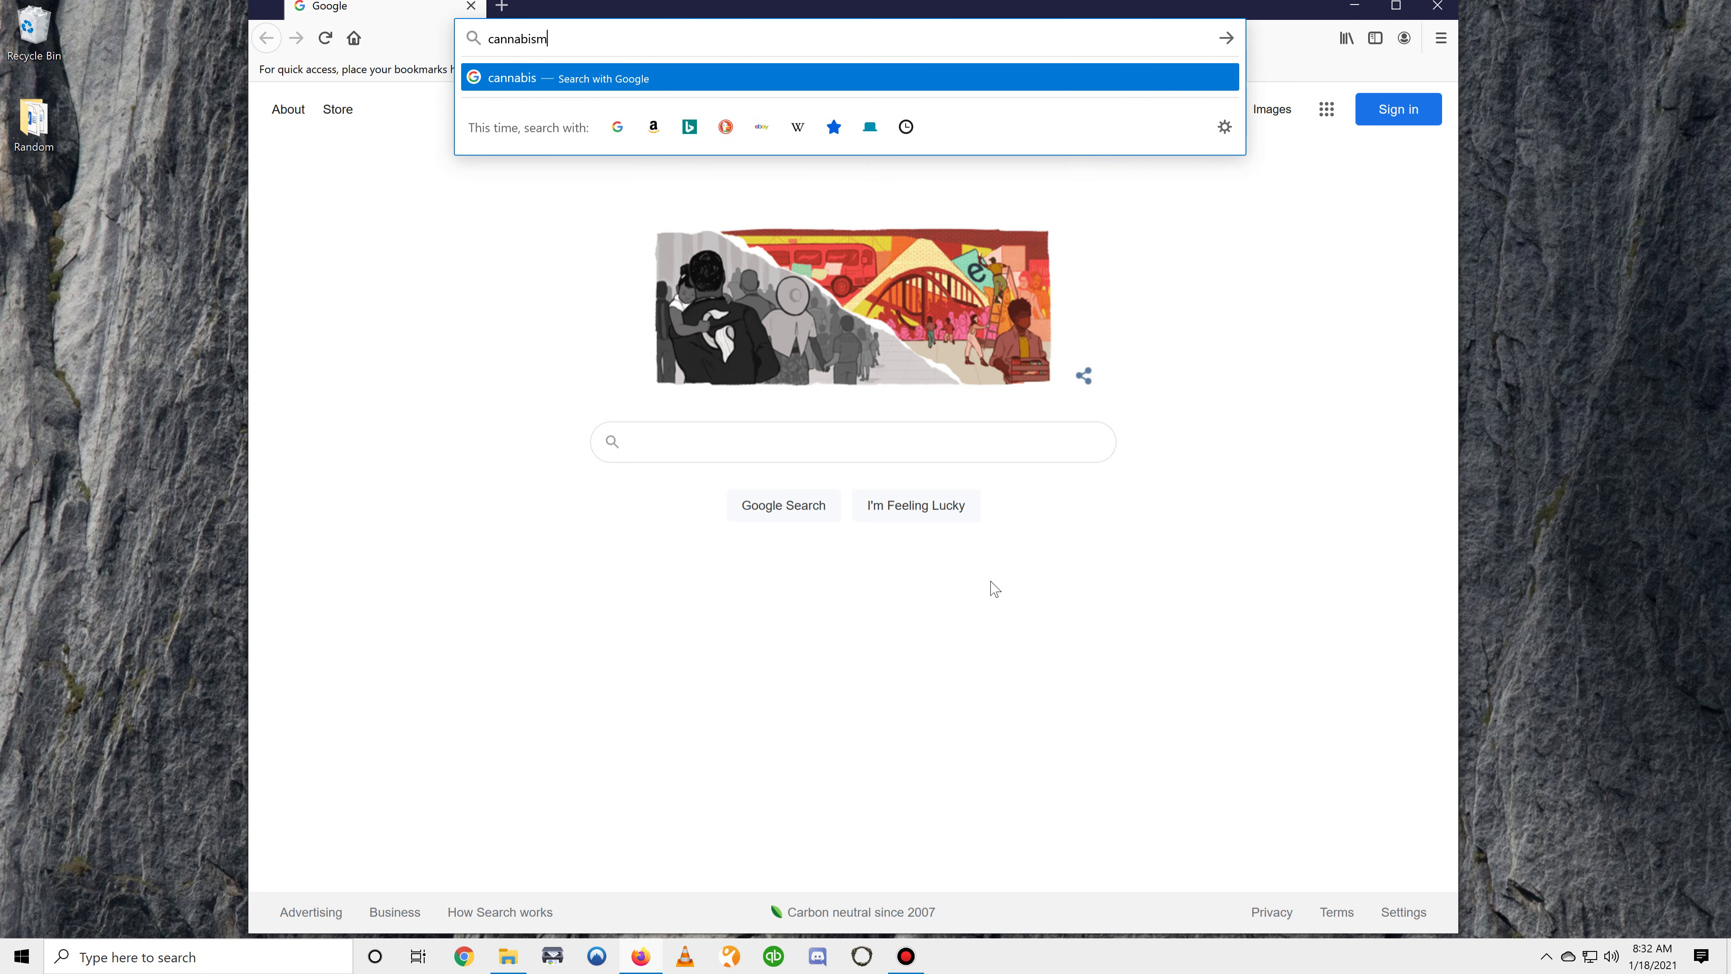
{"action": "type", "text": "dtelemed.com"}
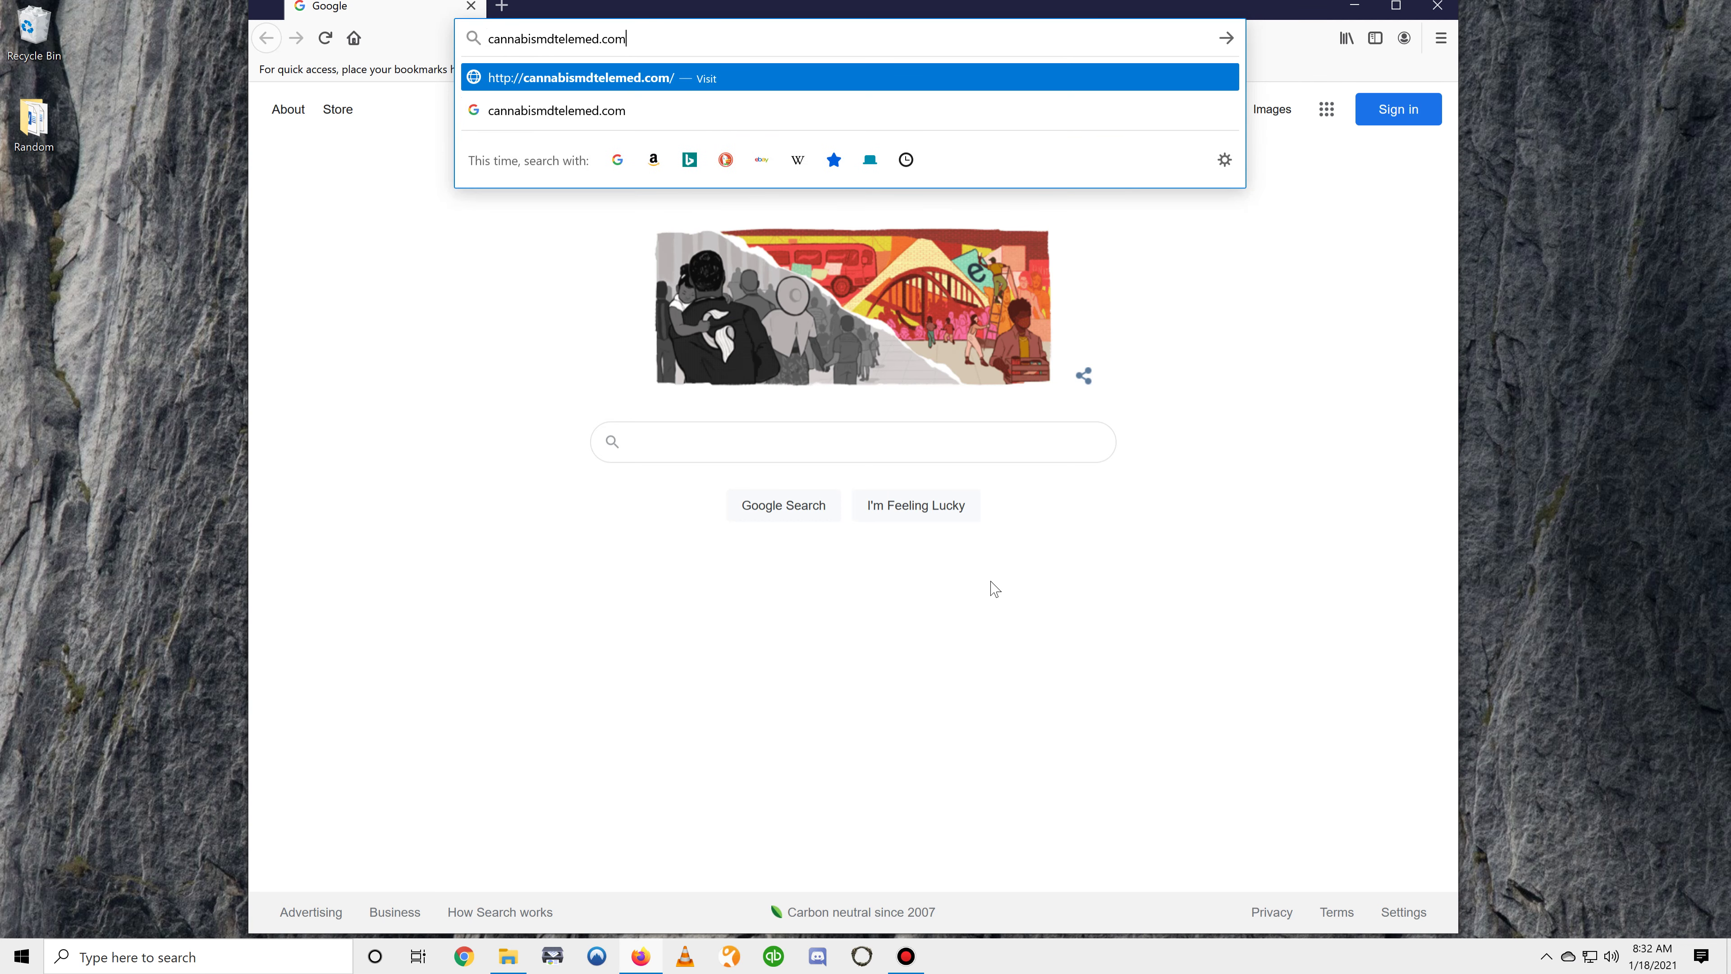
{"action": "key", "text": "Return"}
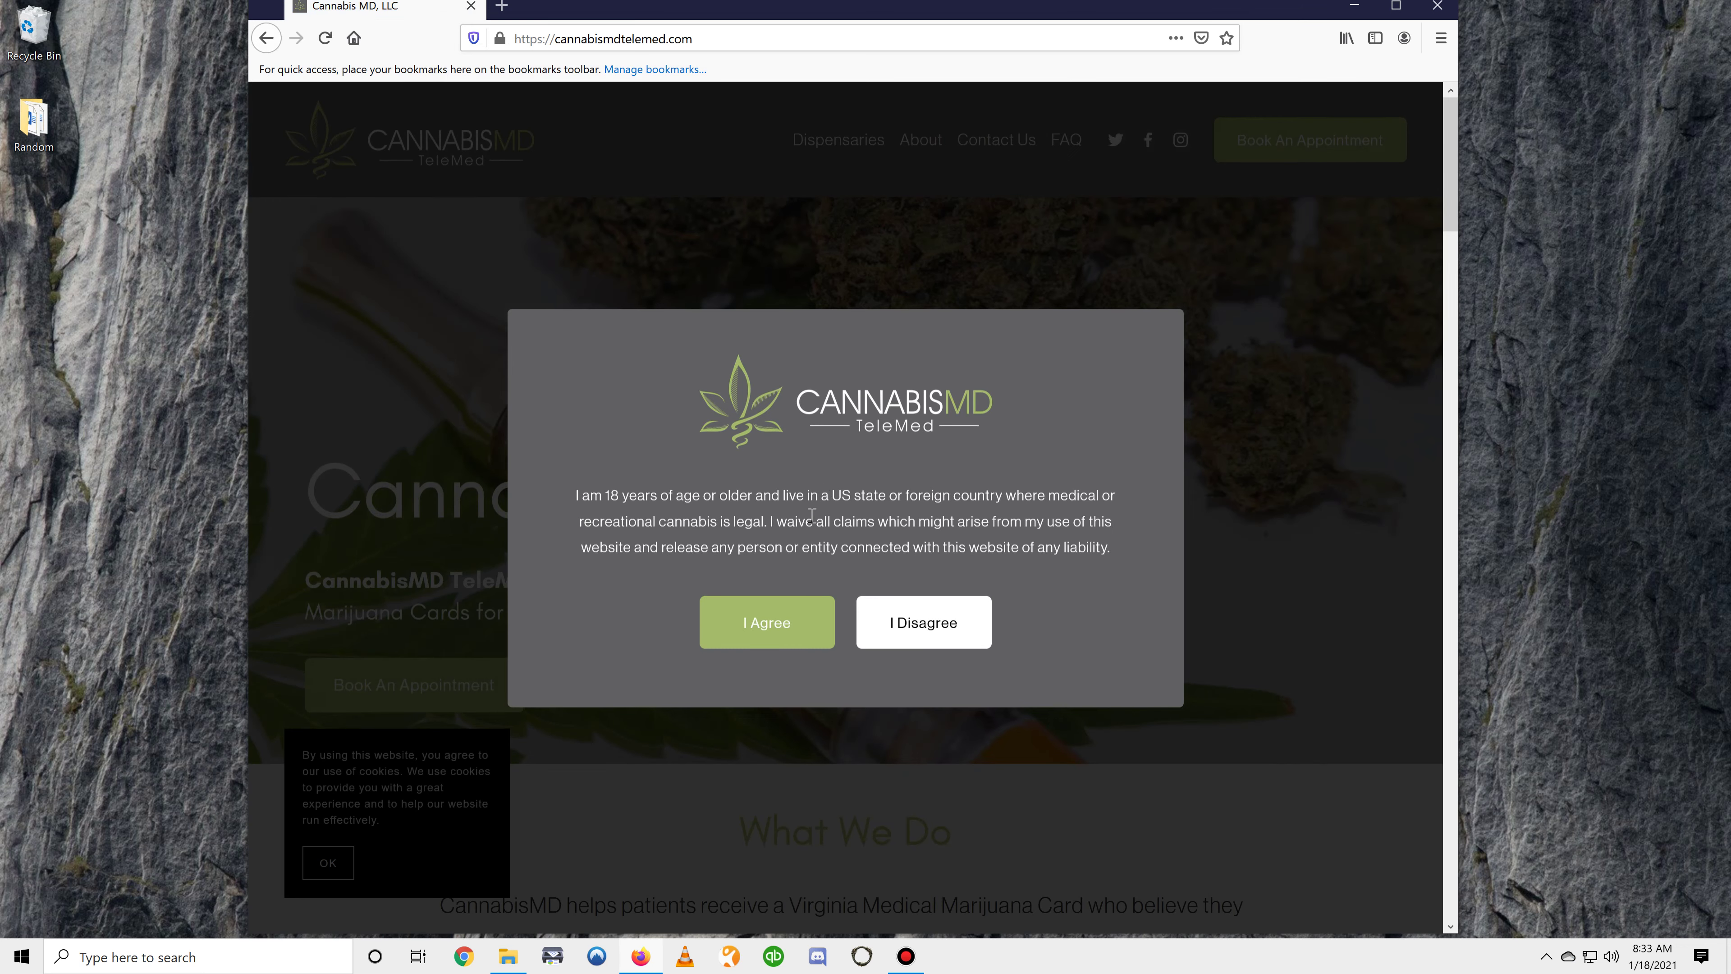
Accept the age and liability statement, dismiss the cookie notice, and go to Book An Appointment
{"action": "left_click", "coordinate": [775, 631]}
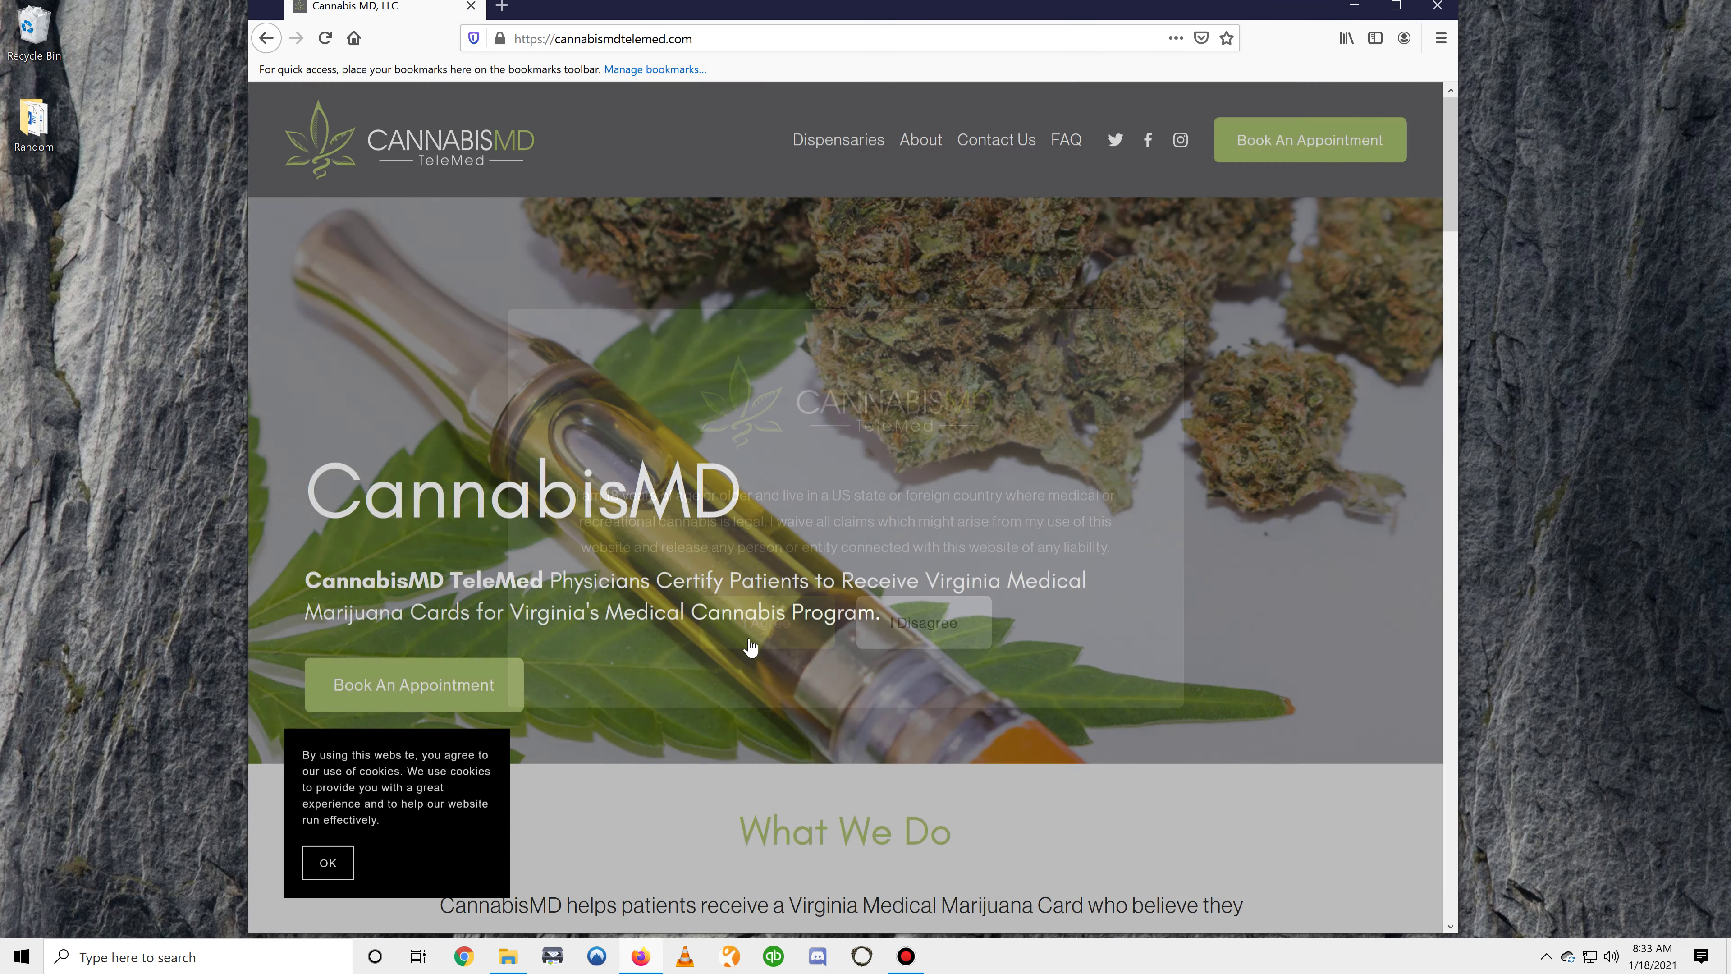
{"action": "left_click", "coordinate": [331, 861]}
{"action": "scroll", "coordinate": [894, 453], "scroll_direction": "down", "scroll_amount": 10}
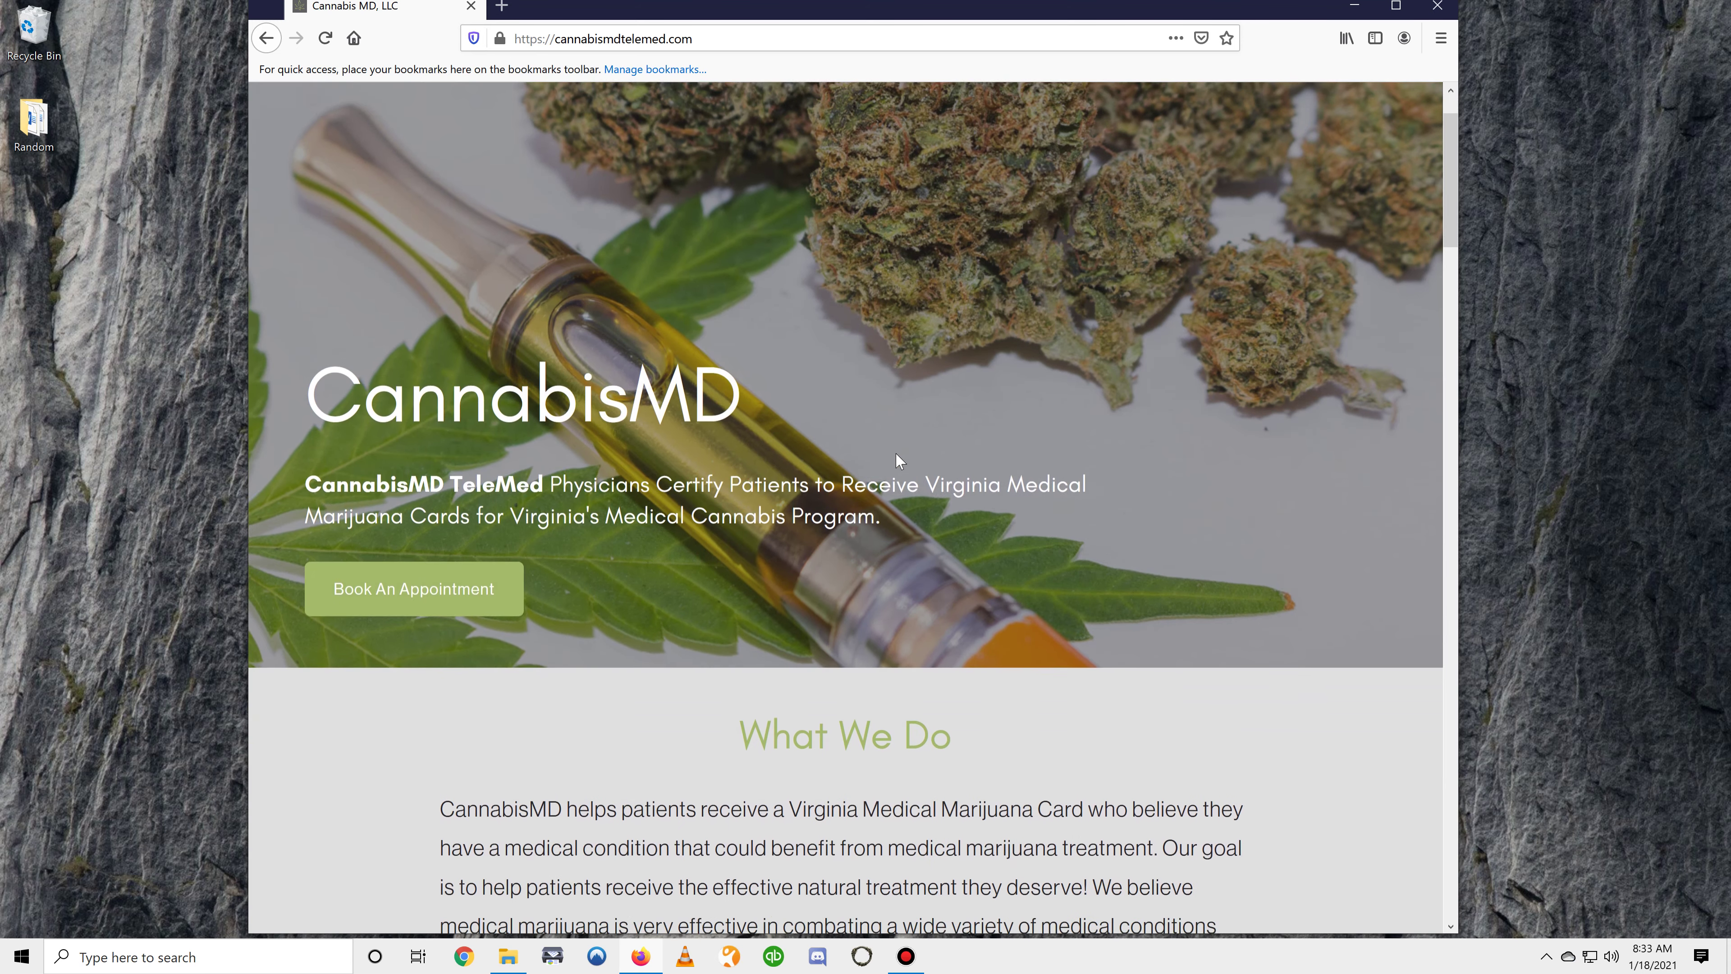
{"action": "scroll", "coordinate": [907, 441], "scroll_direction": "up", "scroll_amount": 10}
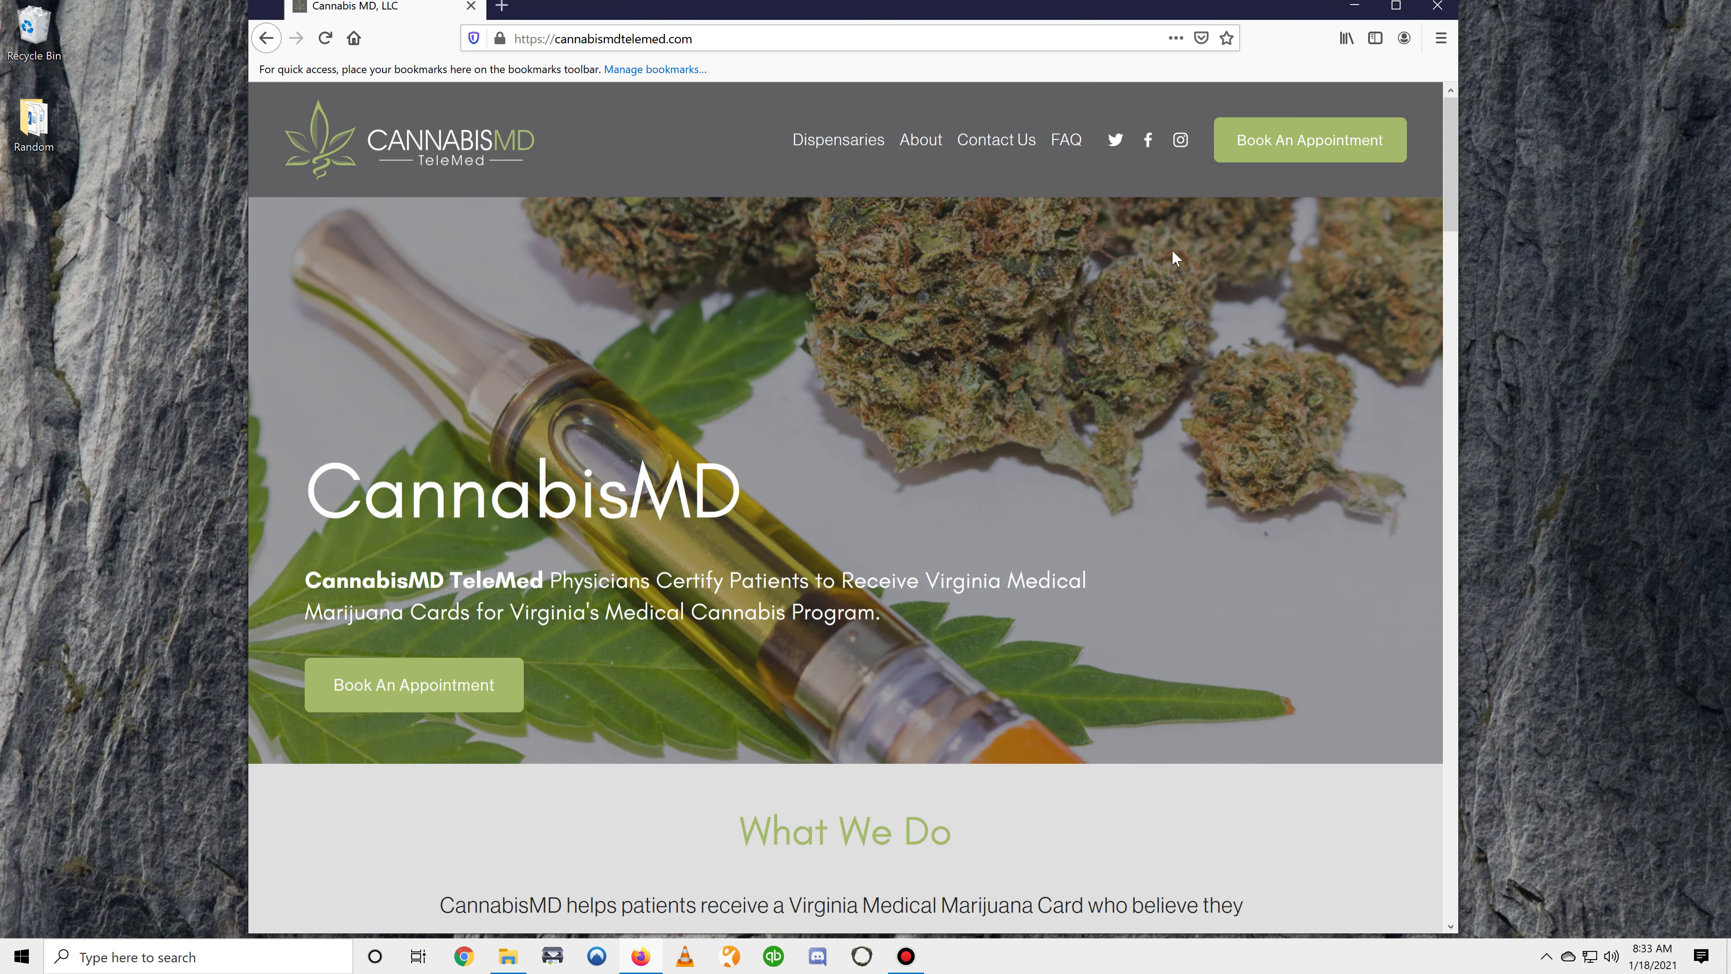
{"action": "left_click", "coordinate": [1317, 145]}
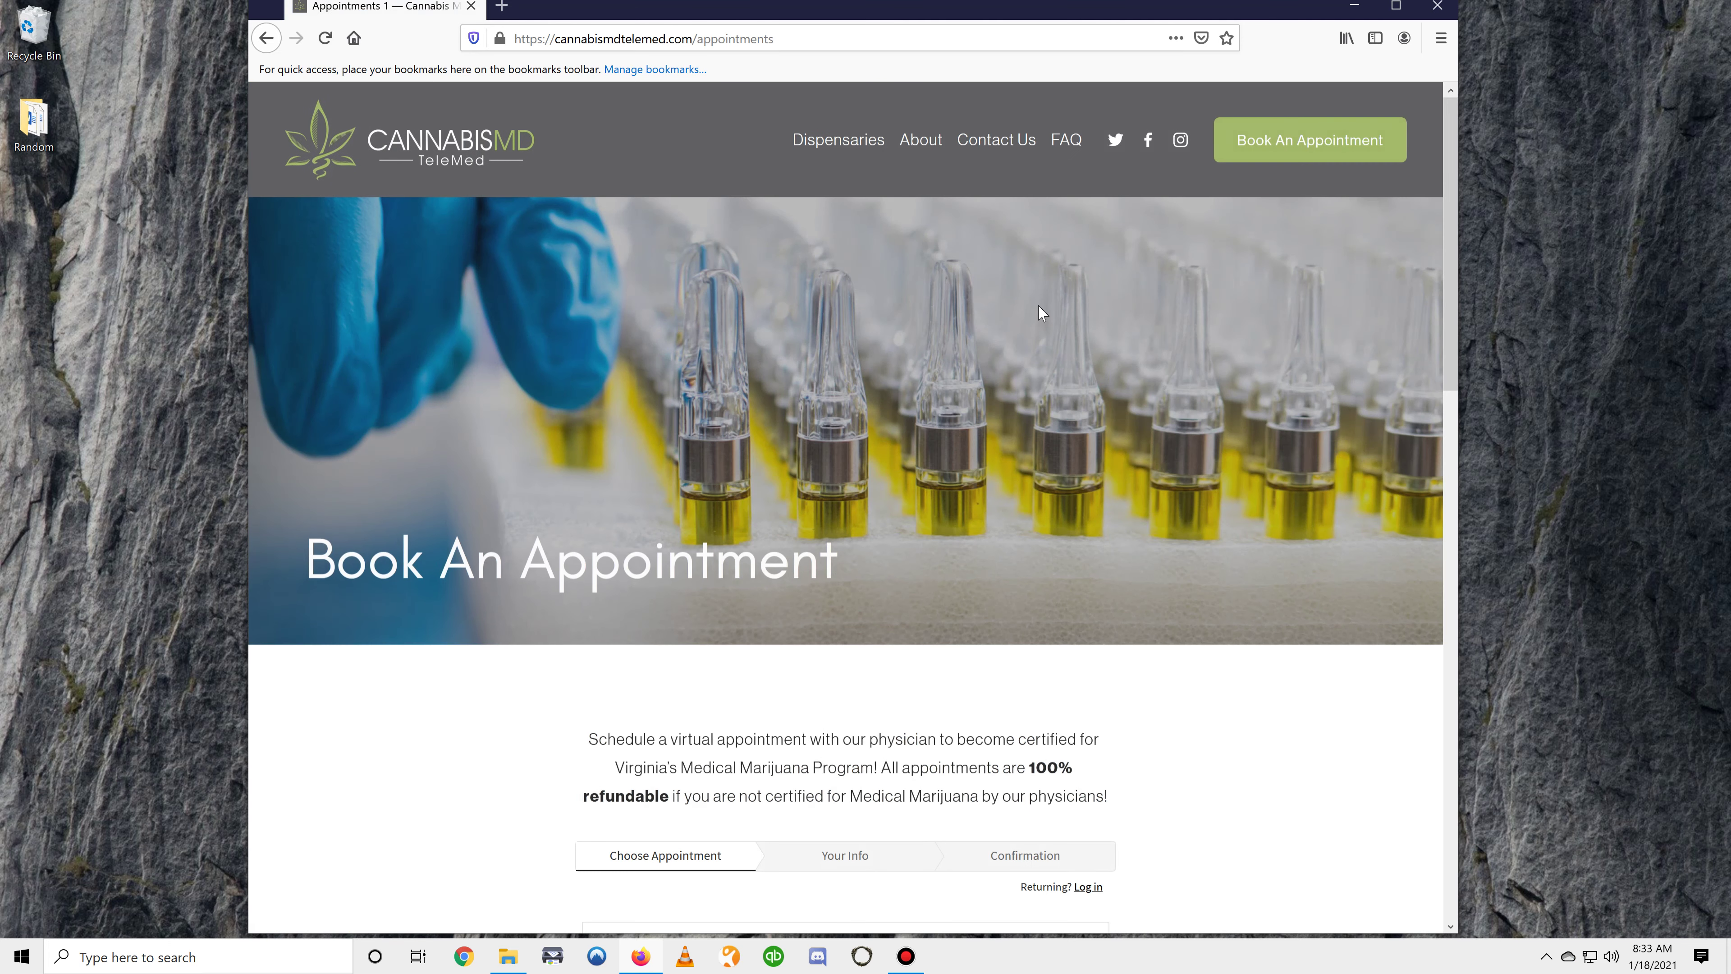
{"action": "scroll", "coordinate": [989, 369], "scroll_direction": "down", "scroll_amount": 6}
{"action": "scroll", "coordinate": [954, 389], "scroll_direction": "up", "scroll_amount": 1}
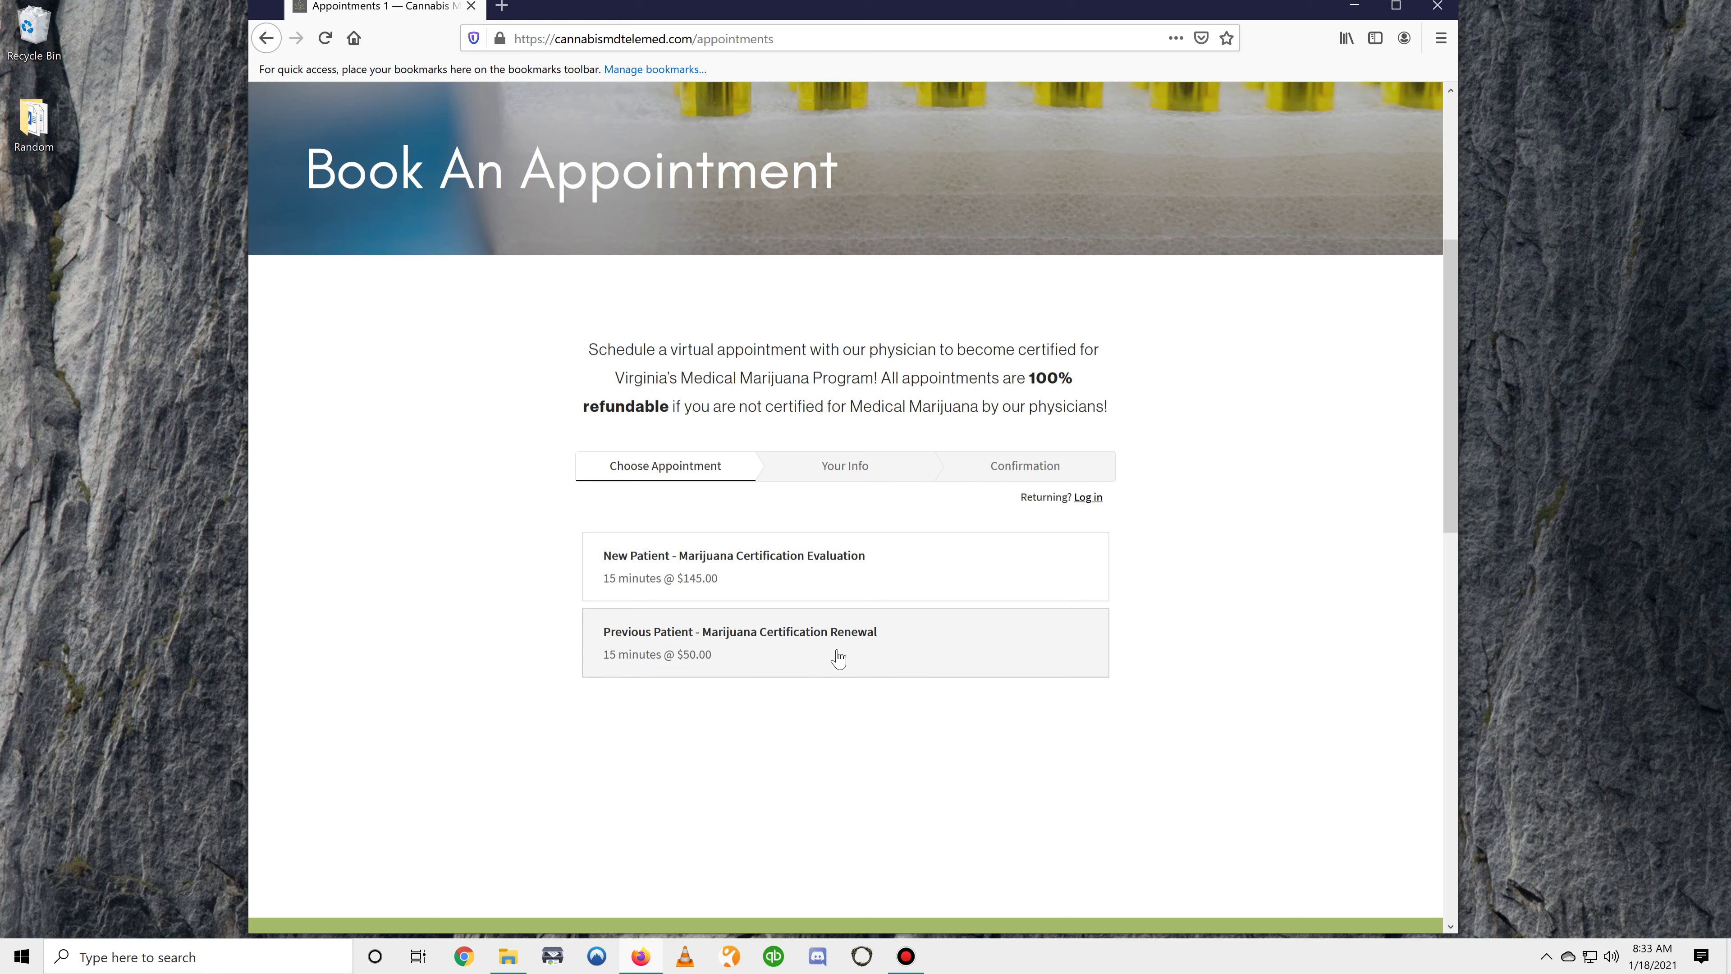
Choose a New Patient evaluation on January 18 at 3:00pm and continue to patient details
{"action": "left_click", "coordinate": [708, 565]}
{"action": "scroll", "coordinate": [776, 561], "scroll_direction": "down", "scroll_amount": 4}
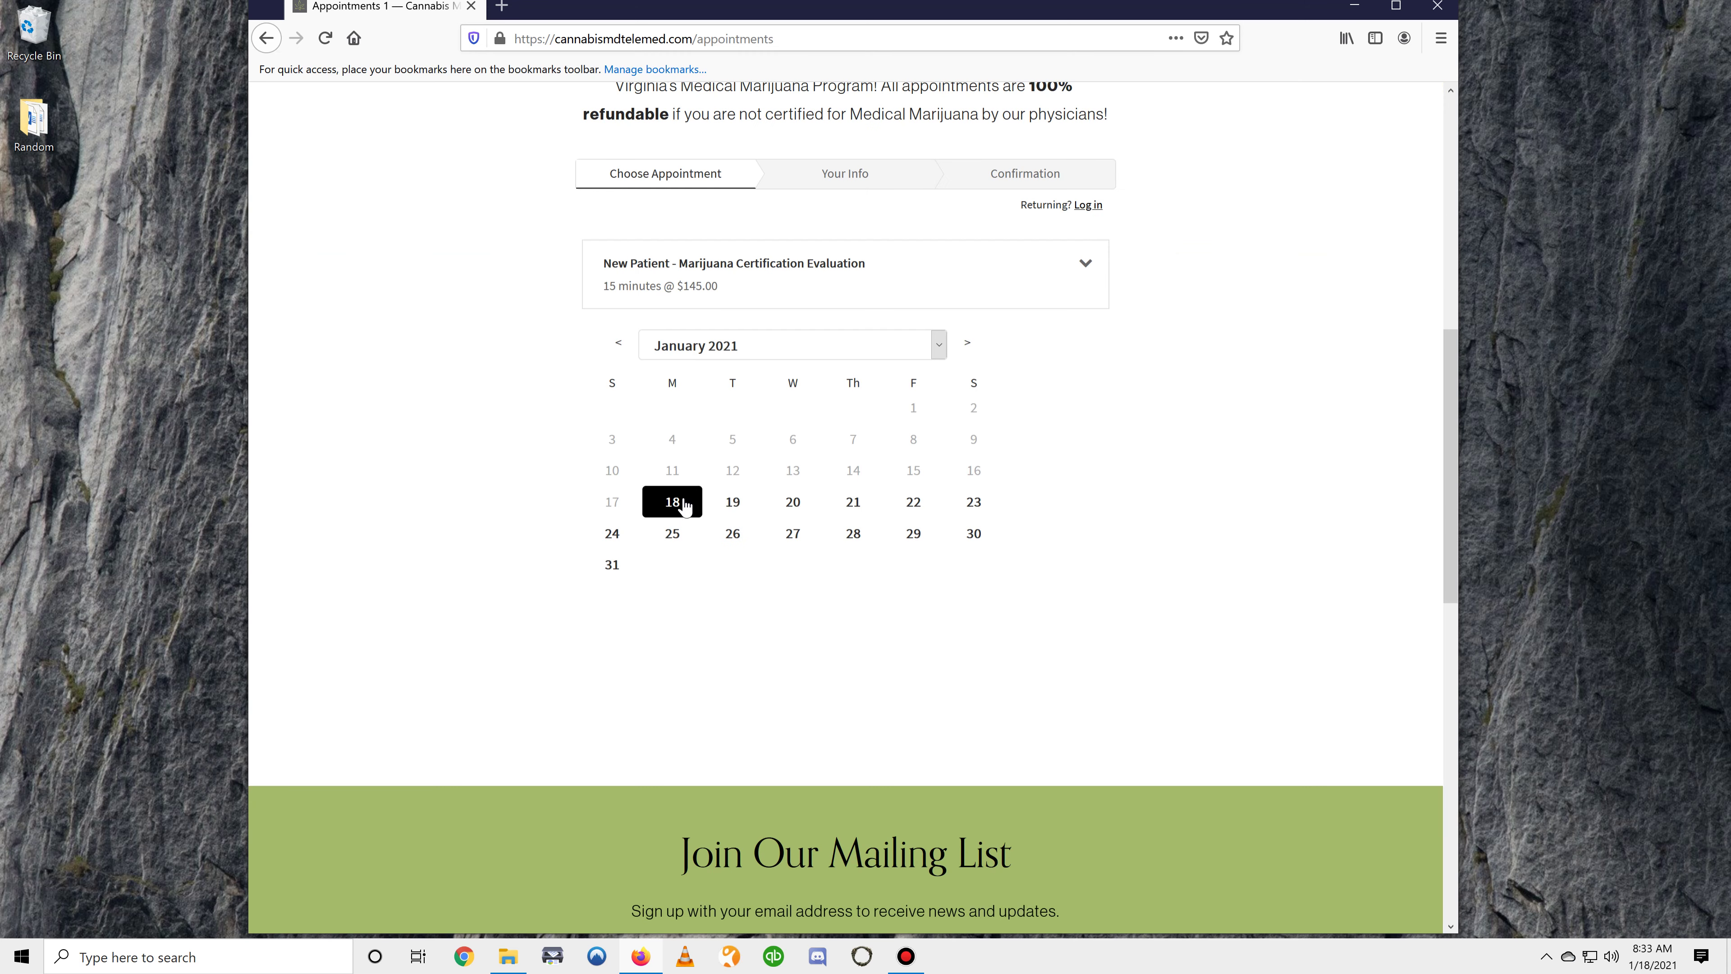
{"action": "left_click", "coordinate": [685, 506]}
{"action": "scroll", "coordinate": [689, 560], "scroll_direction": "down", "scroll_amount": 3}
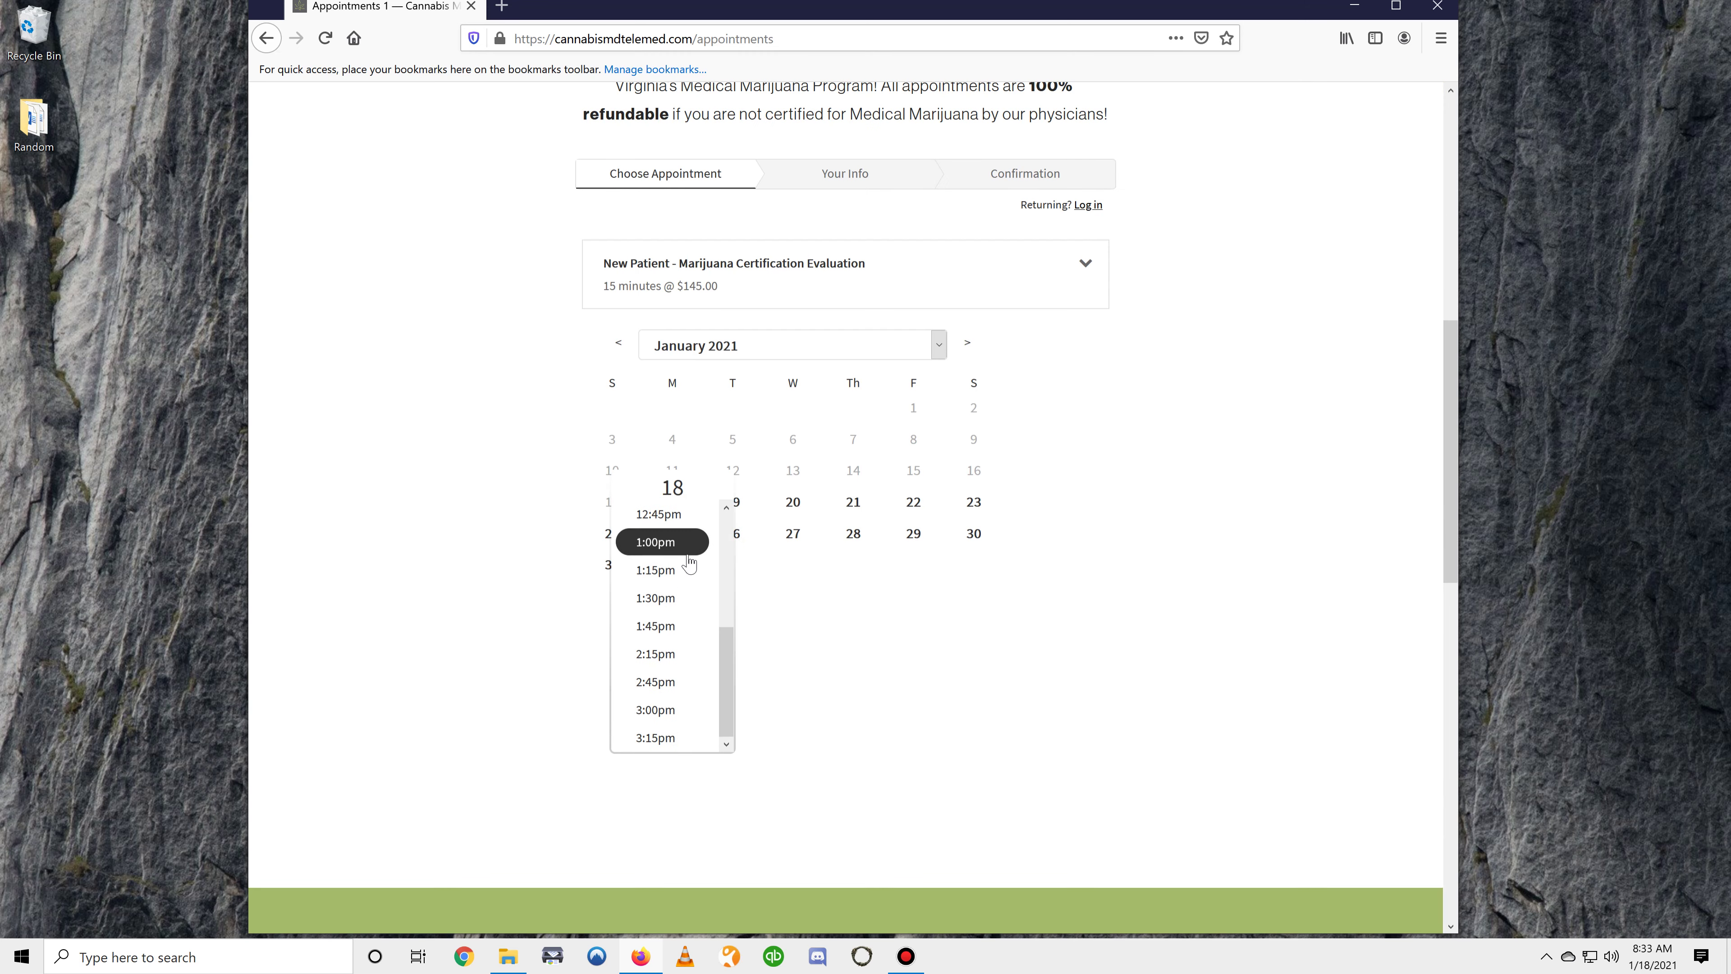
{"action": "left_click", "coordinate": [670, 712]}
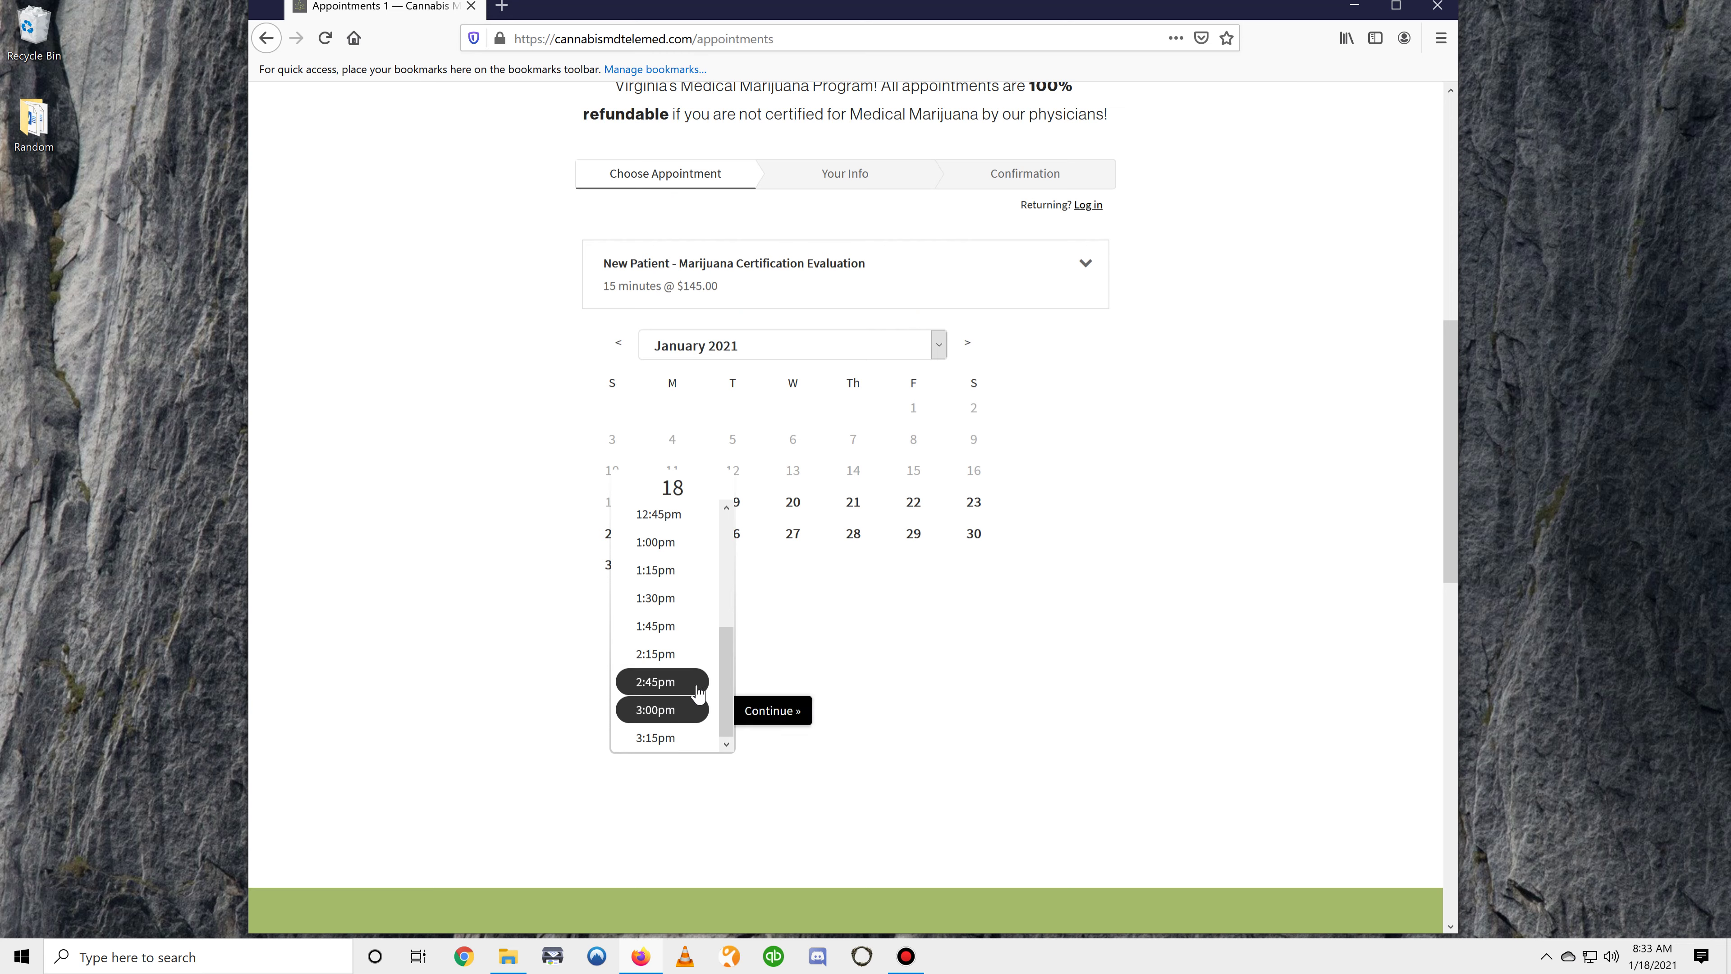
{"action": "left_click", "coordinate": [775, 710]}
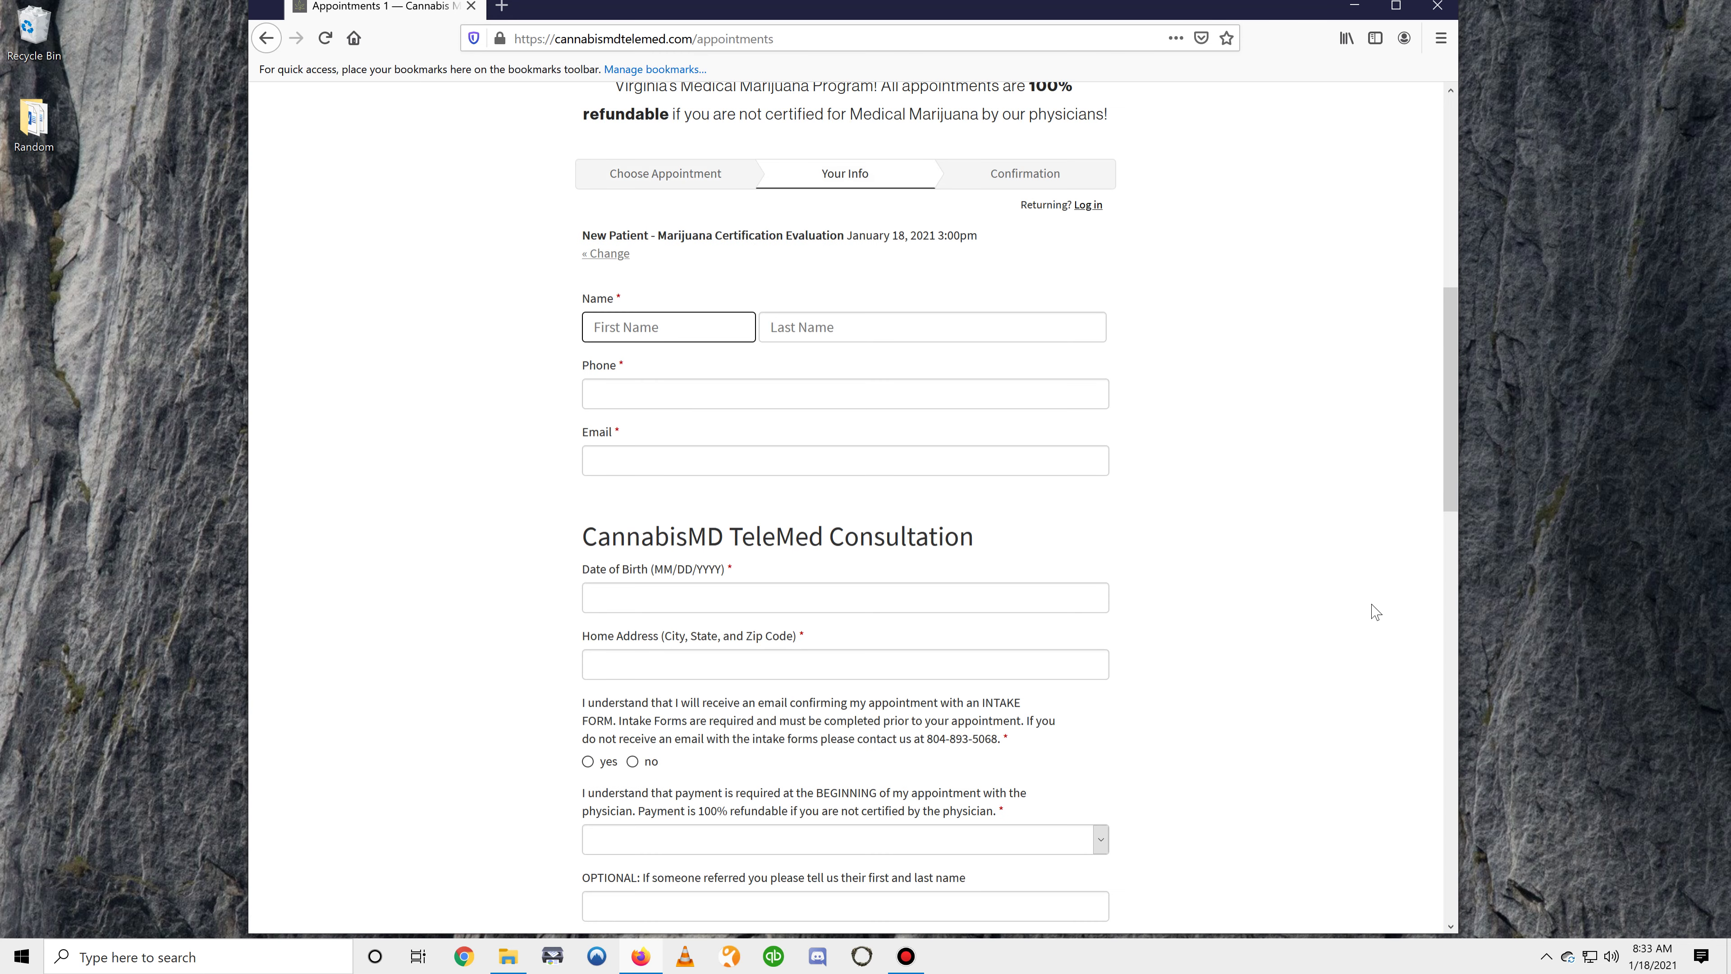
Enter the patient's first name, last name, phone number and e-mail address
{"action": "type", "text": "Pharm"}
{"action": "key", "text": "Tab"}
{"action": "type", "text": "Board"}
{"action": "key", "text": "Tab"}
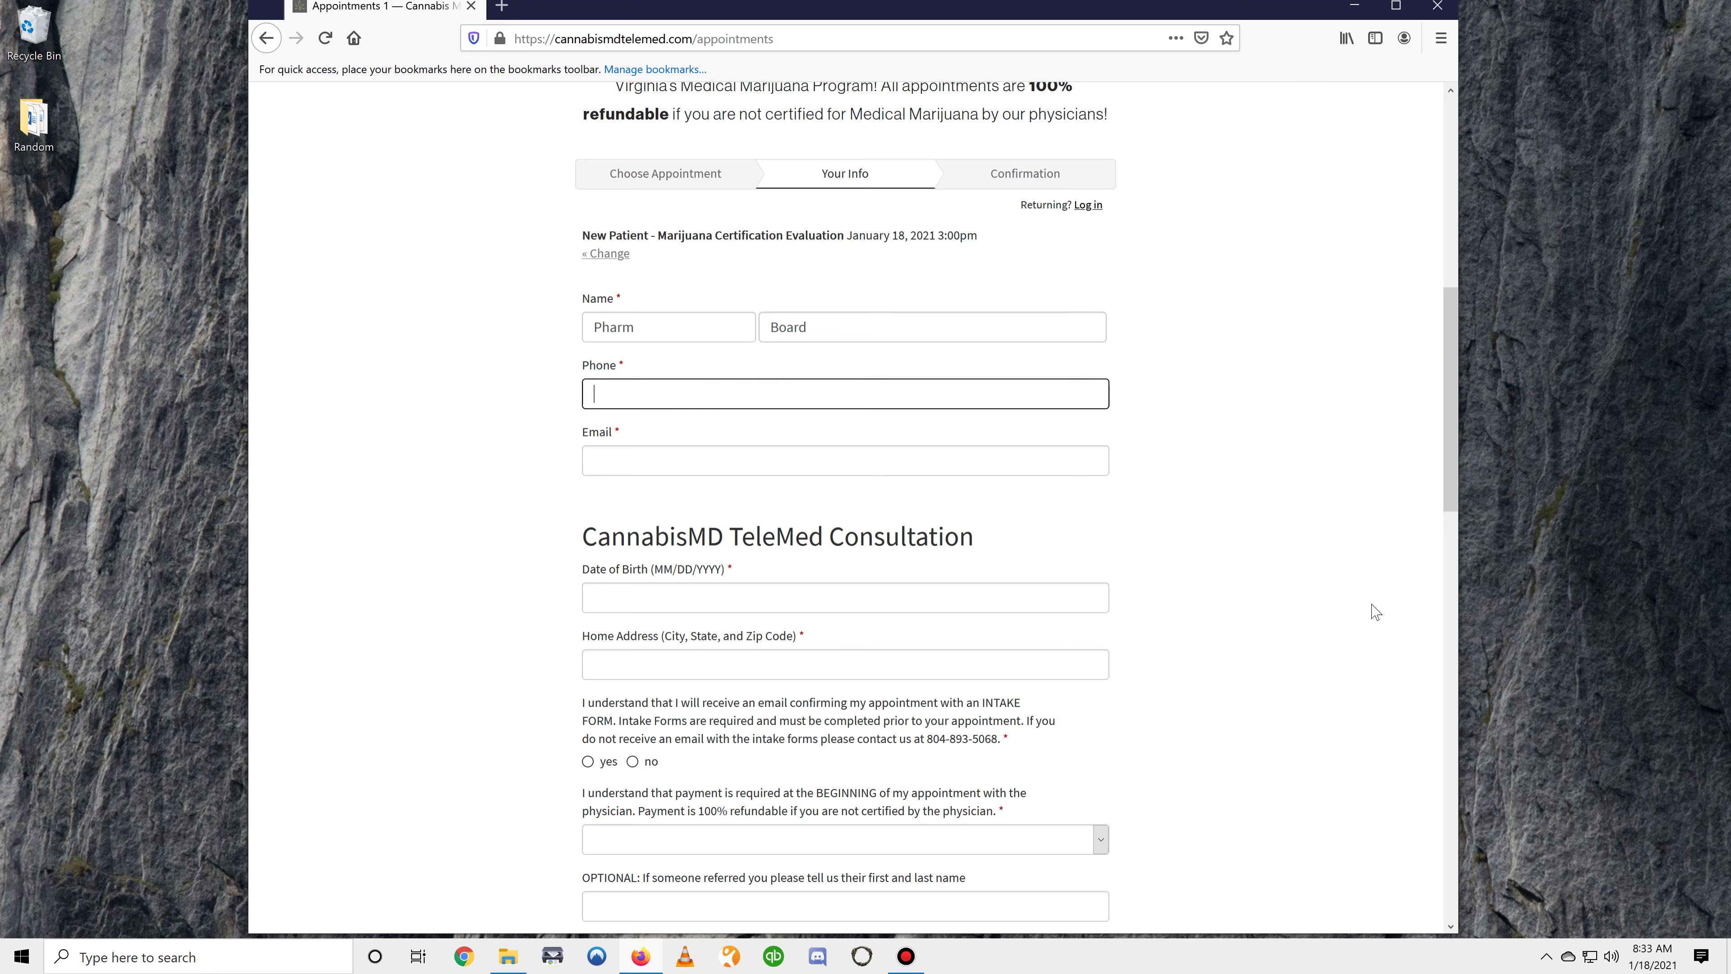
{"action": "key", "text": "Tab"}
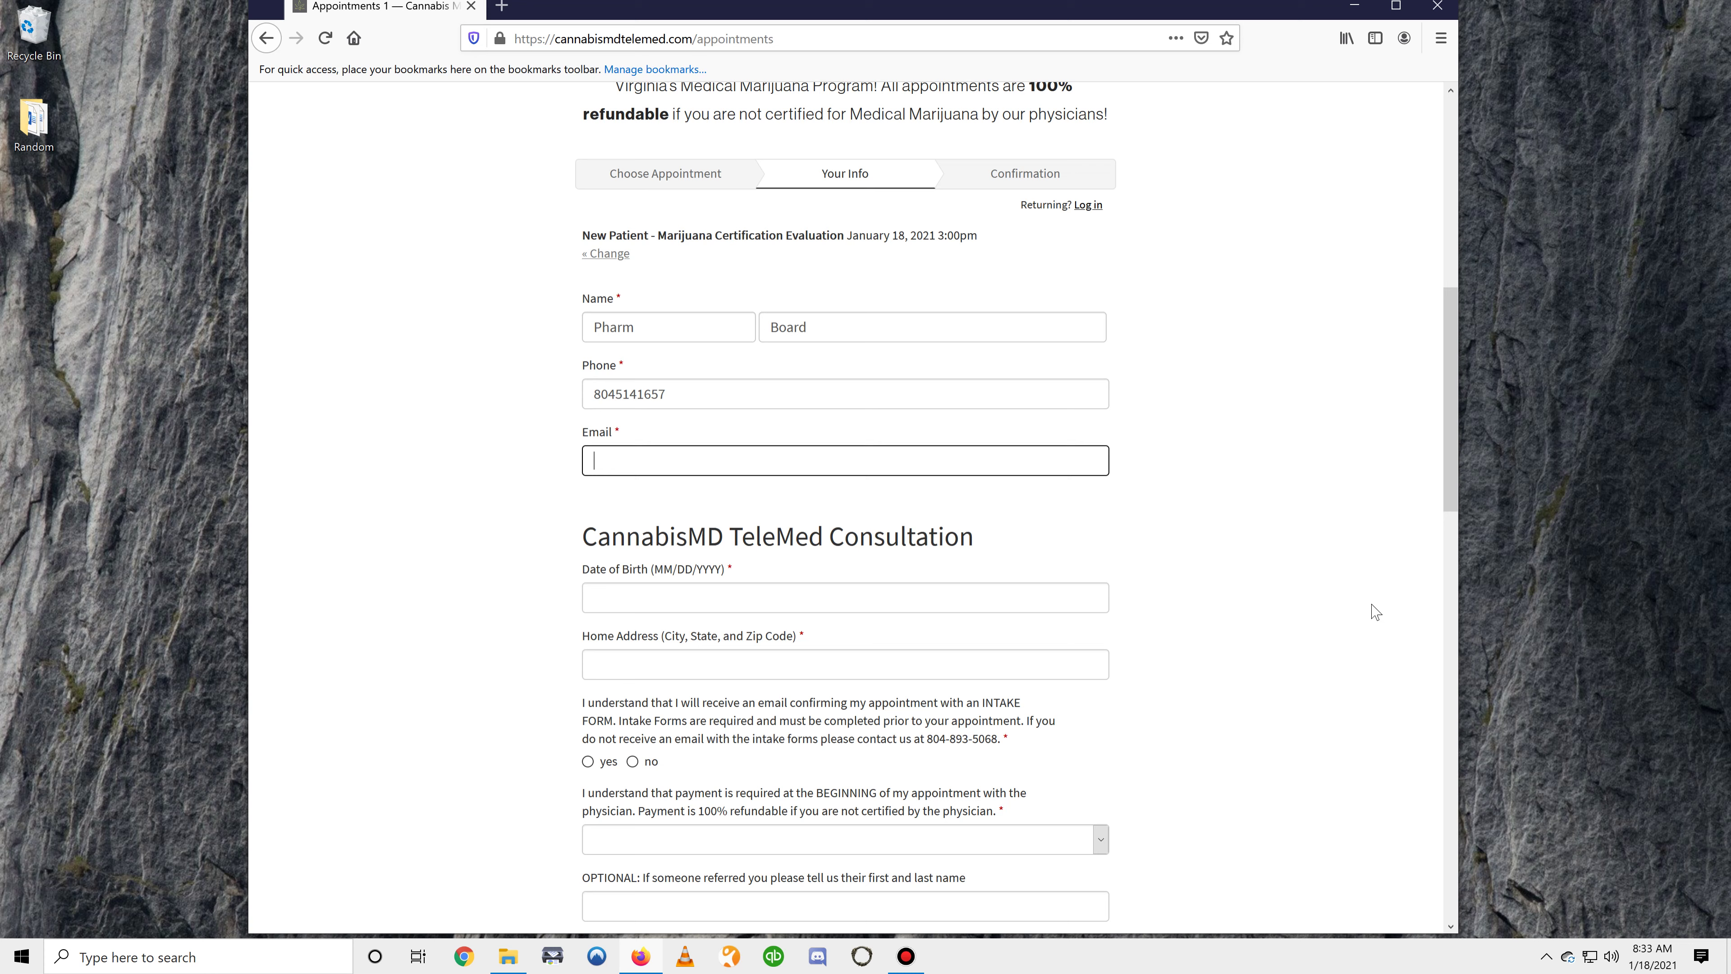
{"action": "key", "text": "Tab"}
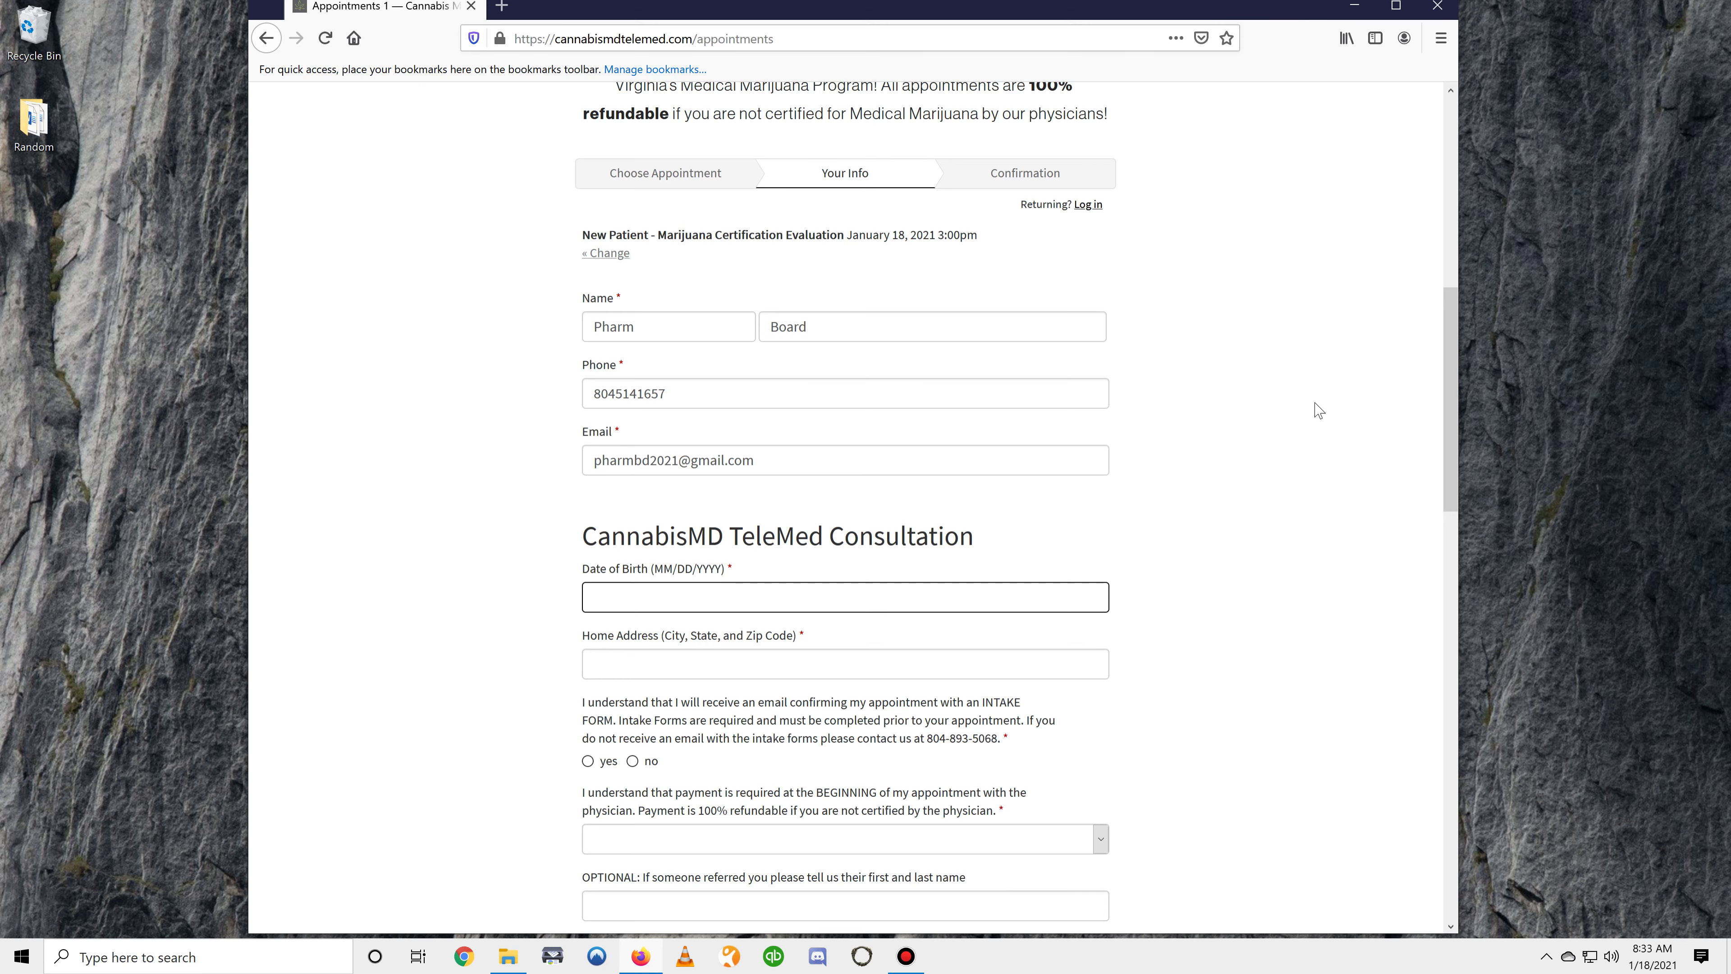
Enter the patient's date of birth and home address, and answer yes to the intake-form acknowledgement
{"action": "scroll", "coordinate": [1295, 423], "scroll_direction": "down", "scroll_amount": 4}
{"action": "type", "text": "01/"}
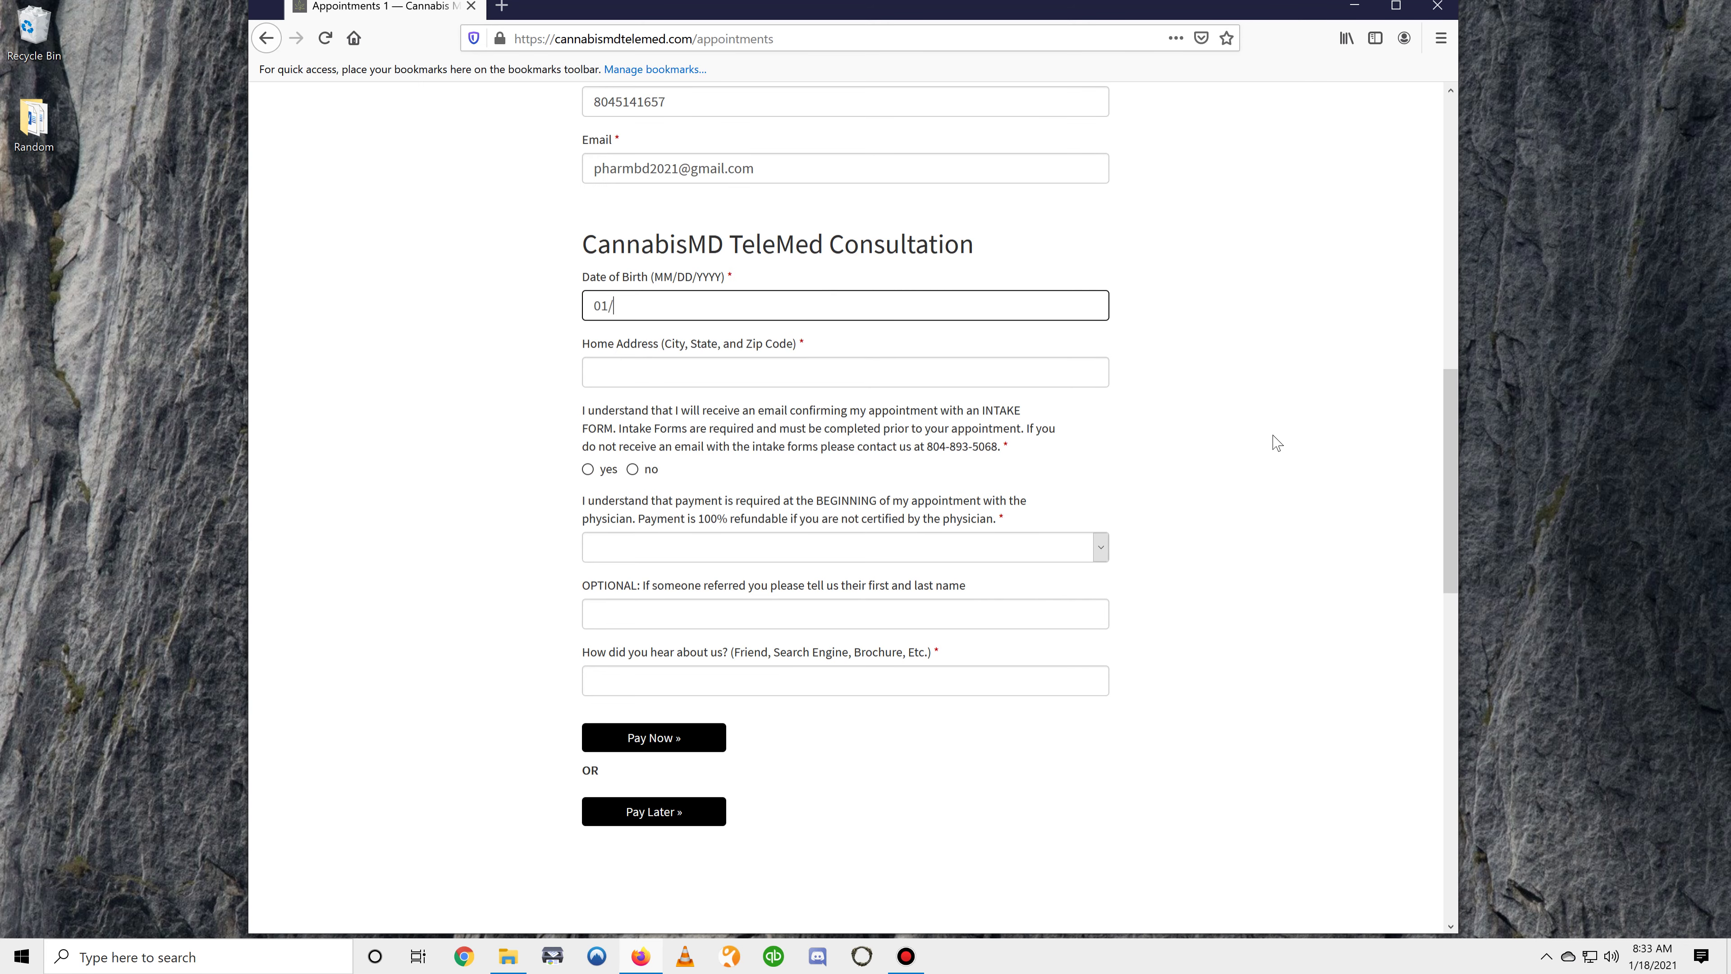
{"action": "type", "text": "01/1990"}
{"action": "key", "text": "Tab"}
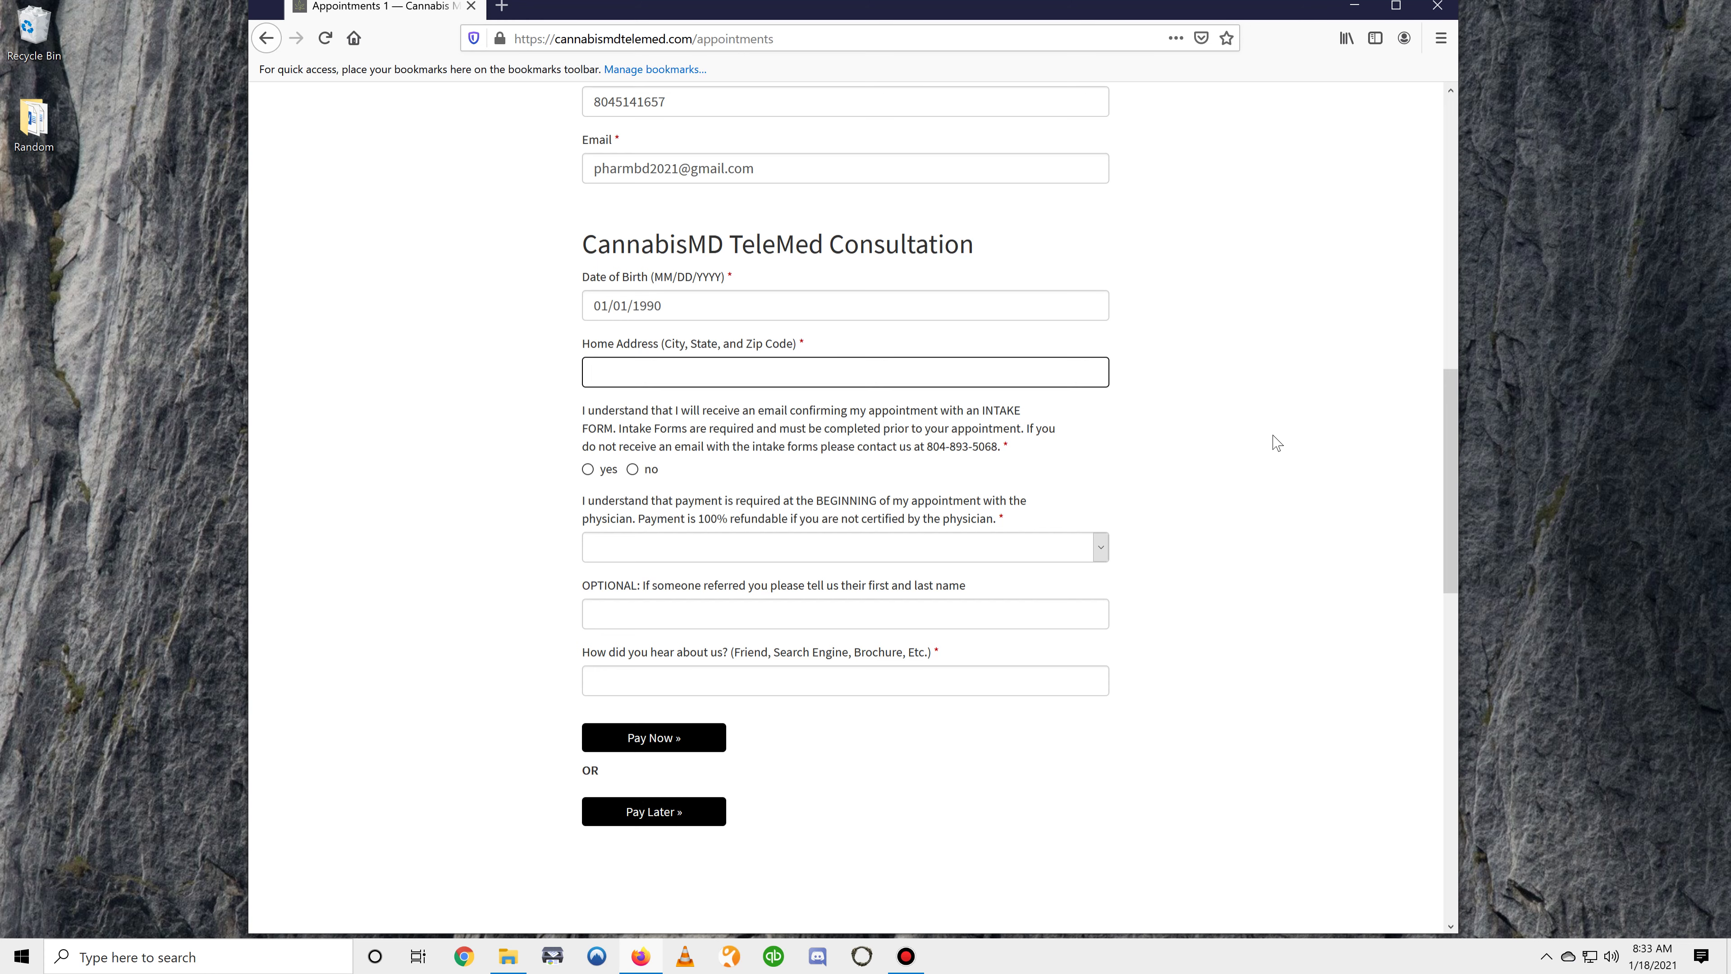
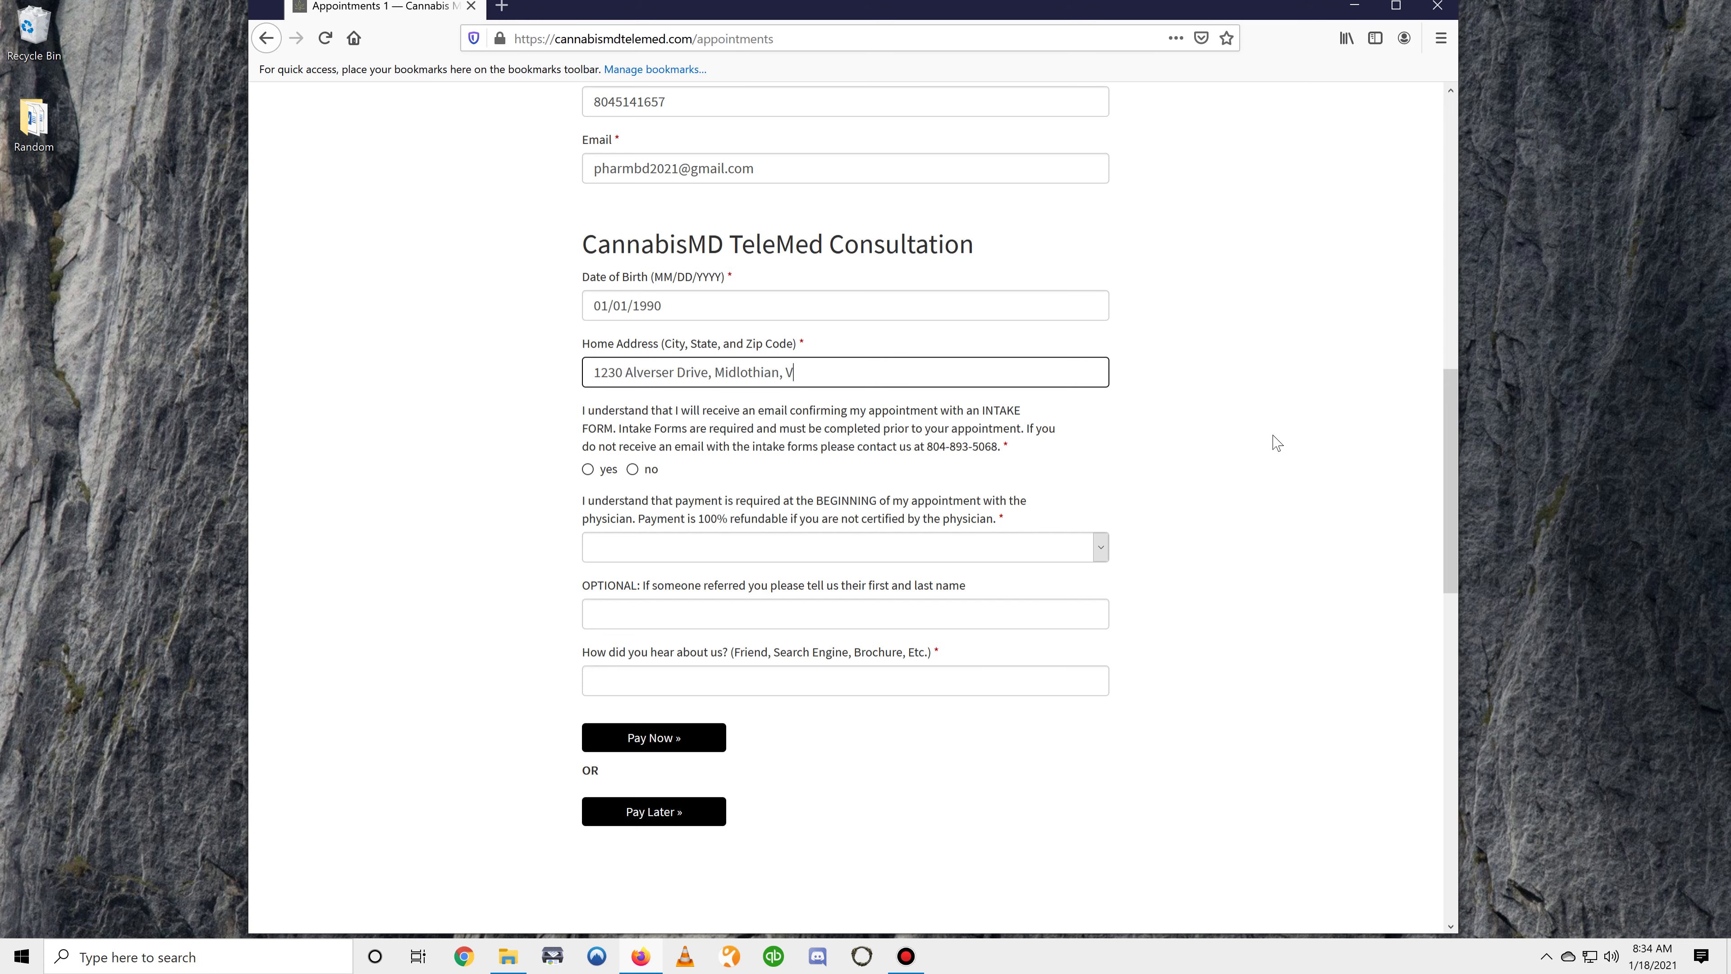
{"action": "left_click", "coordinate": [604, 477]}
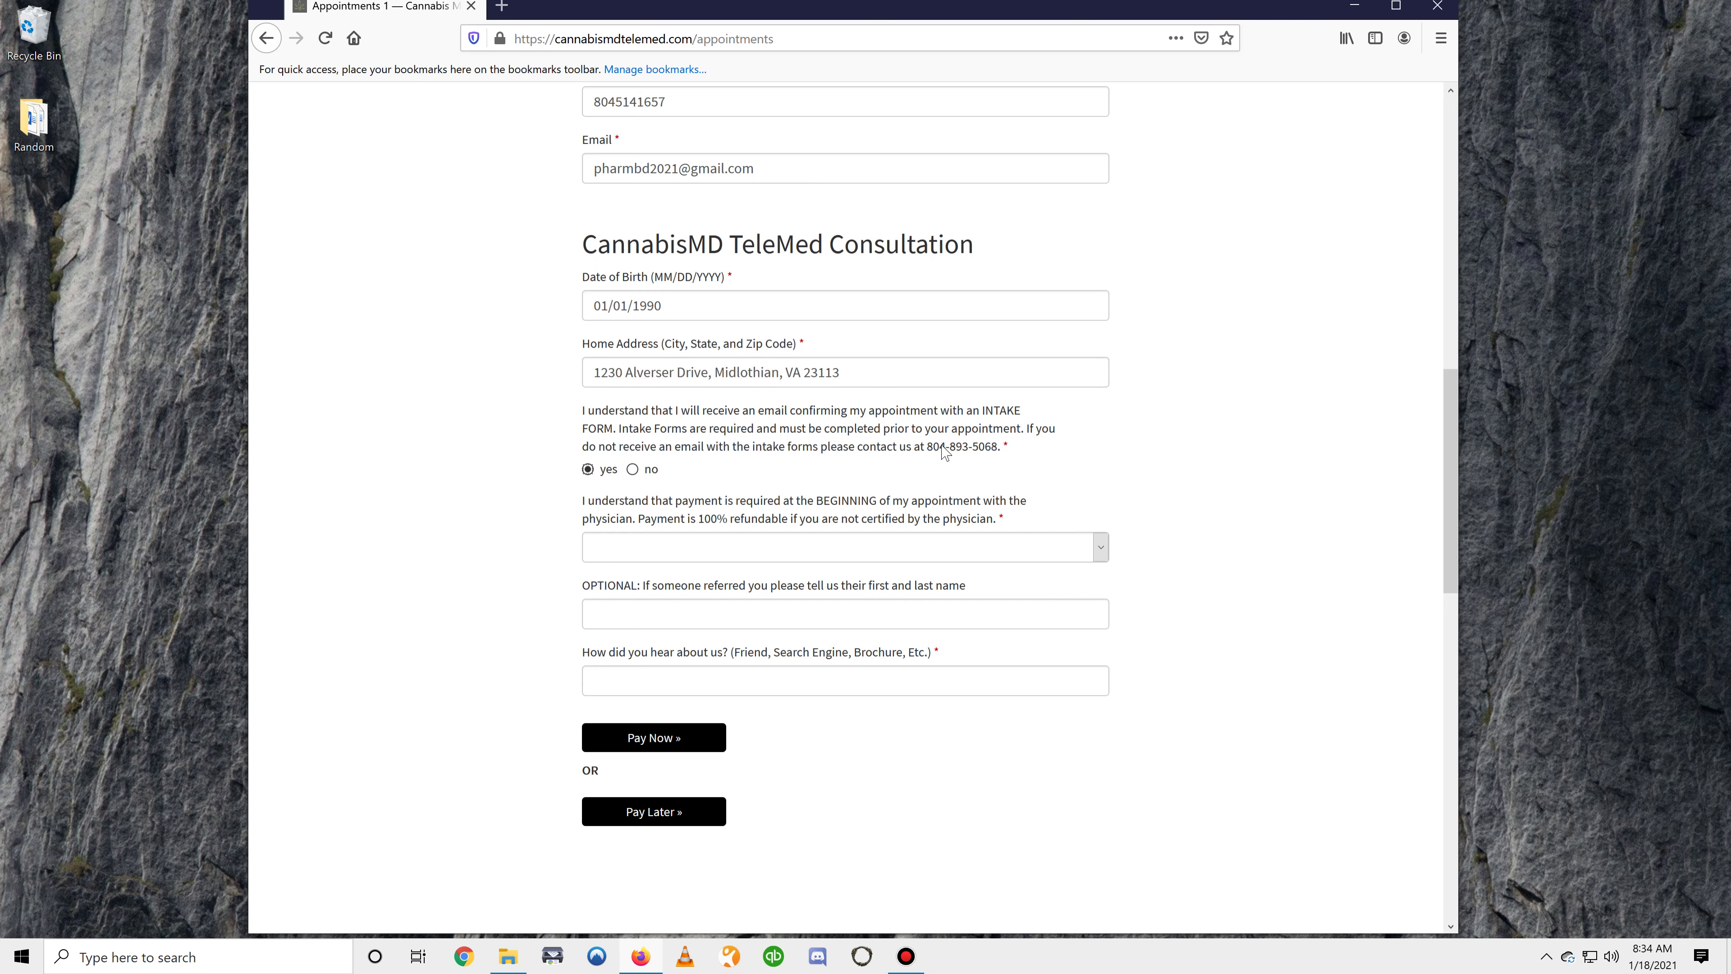
{"action": "scroll", "coordinate": [945, 451], "scroll_direction": "down", "scroll_amount": 2}
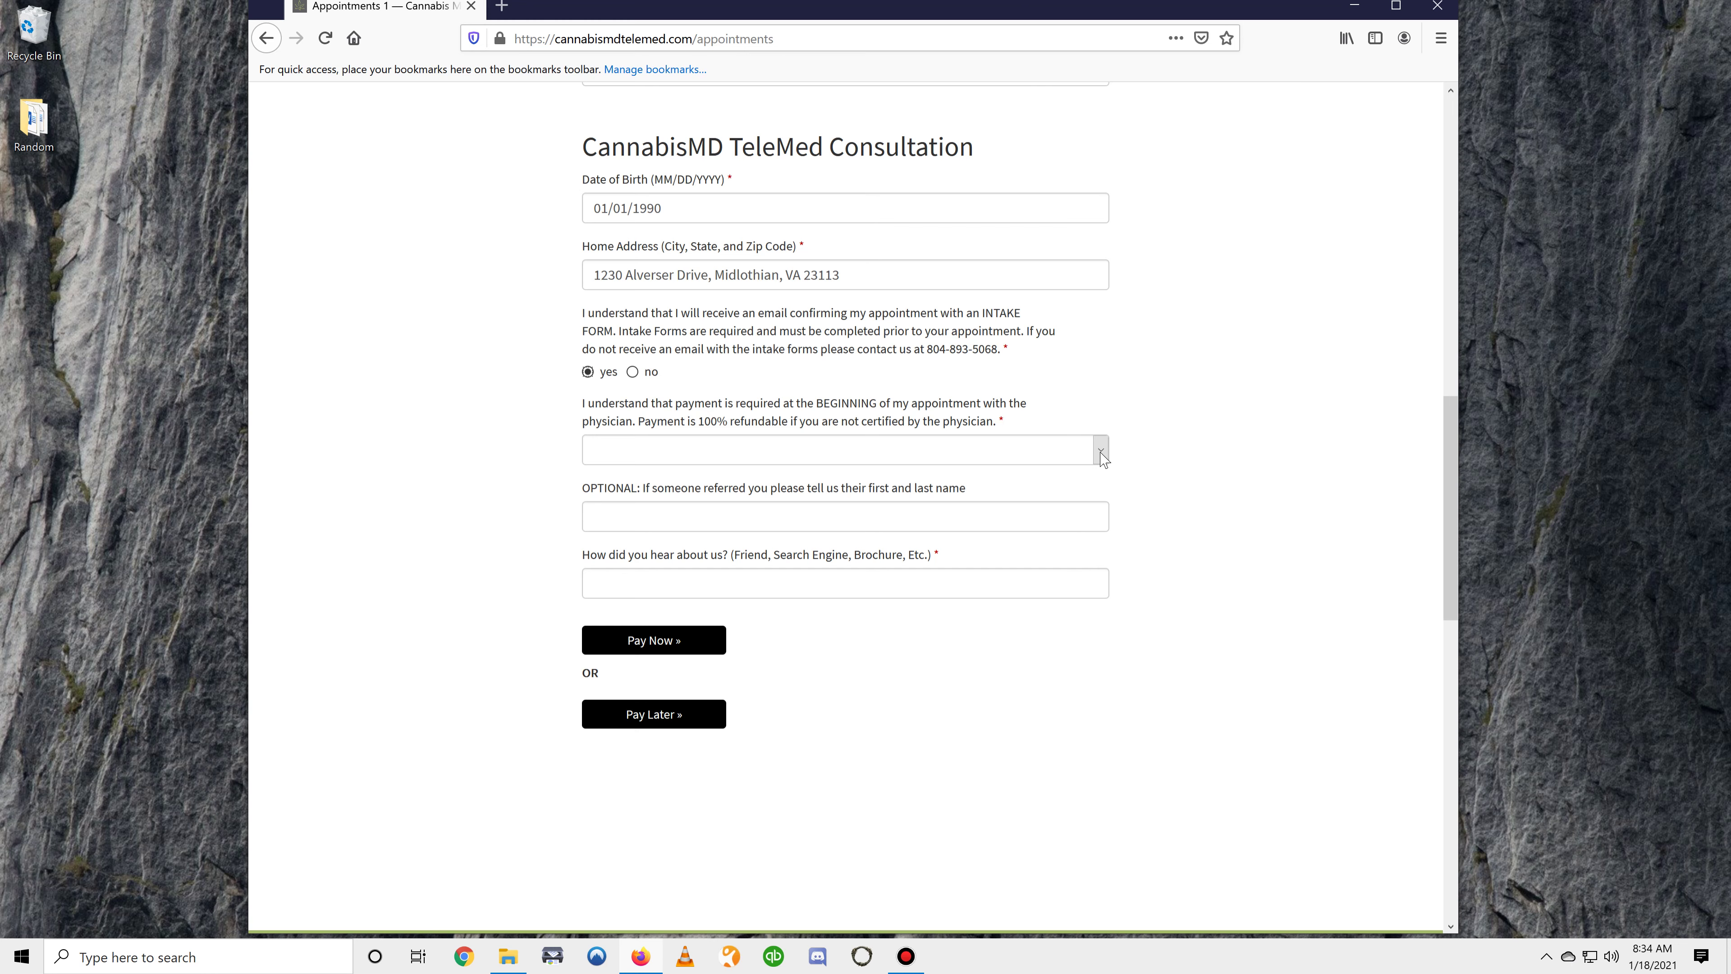
Agree to upfront payment, set referrer 'CannabisMD TeleMed' and heard via 'Friend, Google, Facebook'
{"action": "left_click", "coordinate": [1101, 452]}
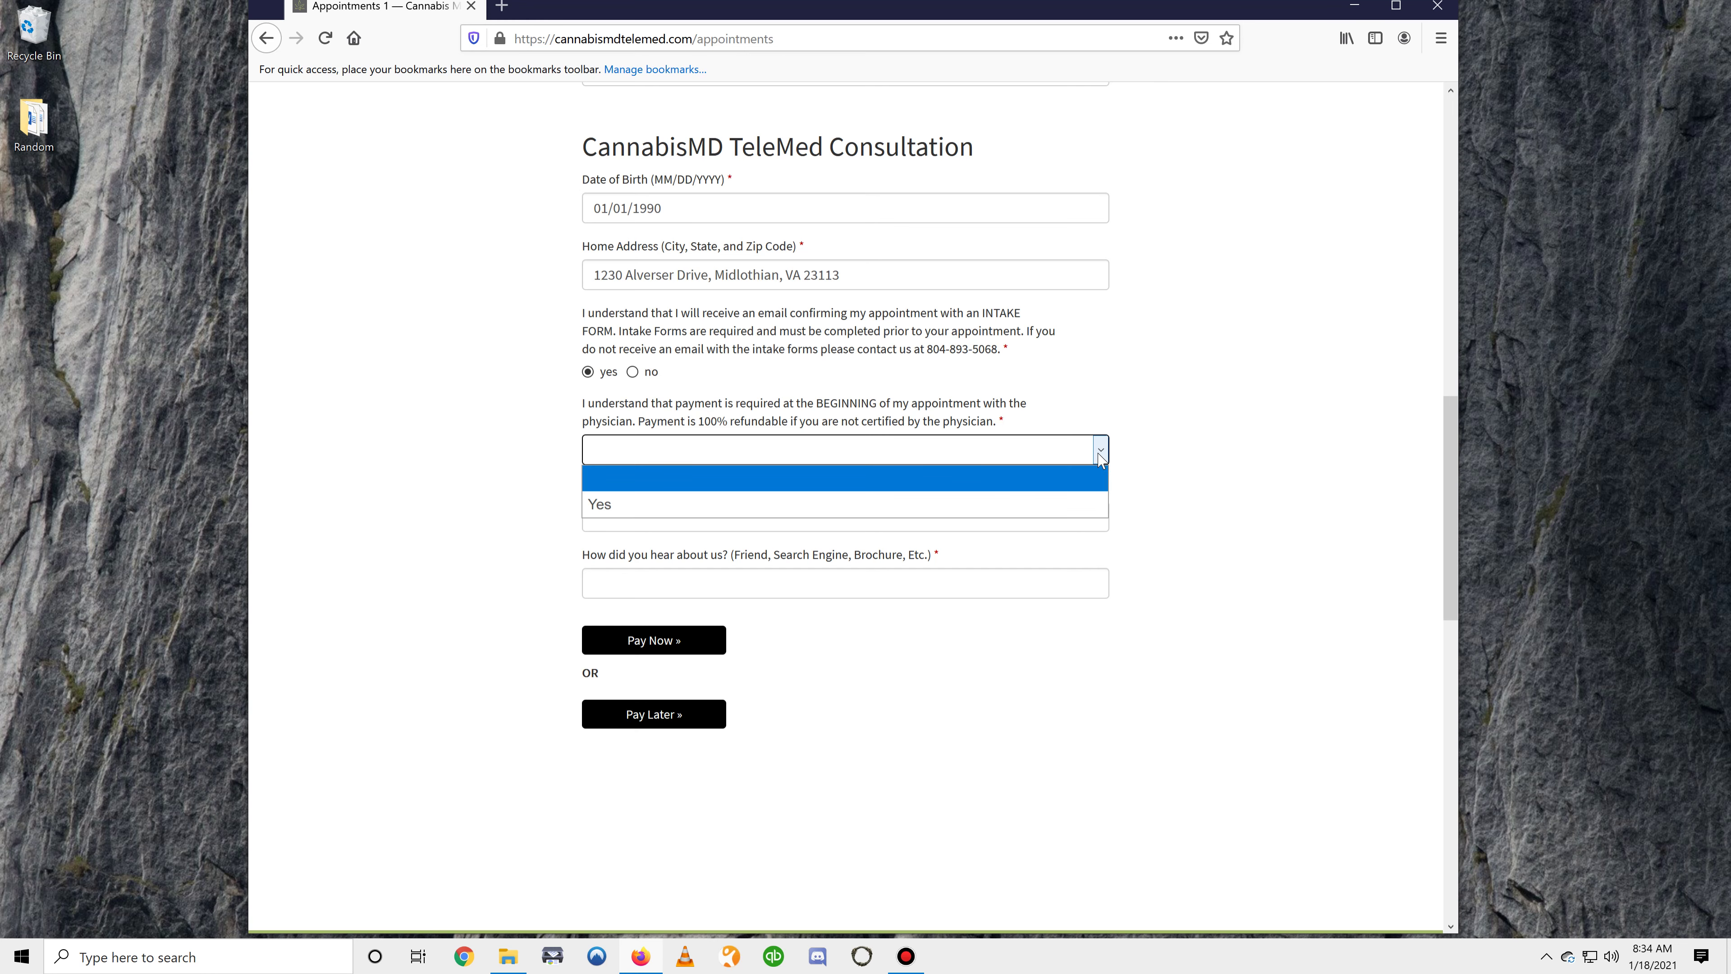
{"action": "left_click", "coordinate": [921, 503]}
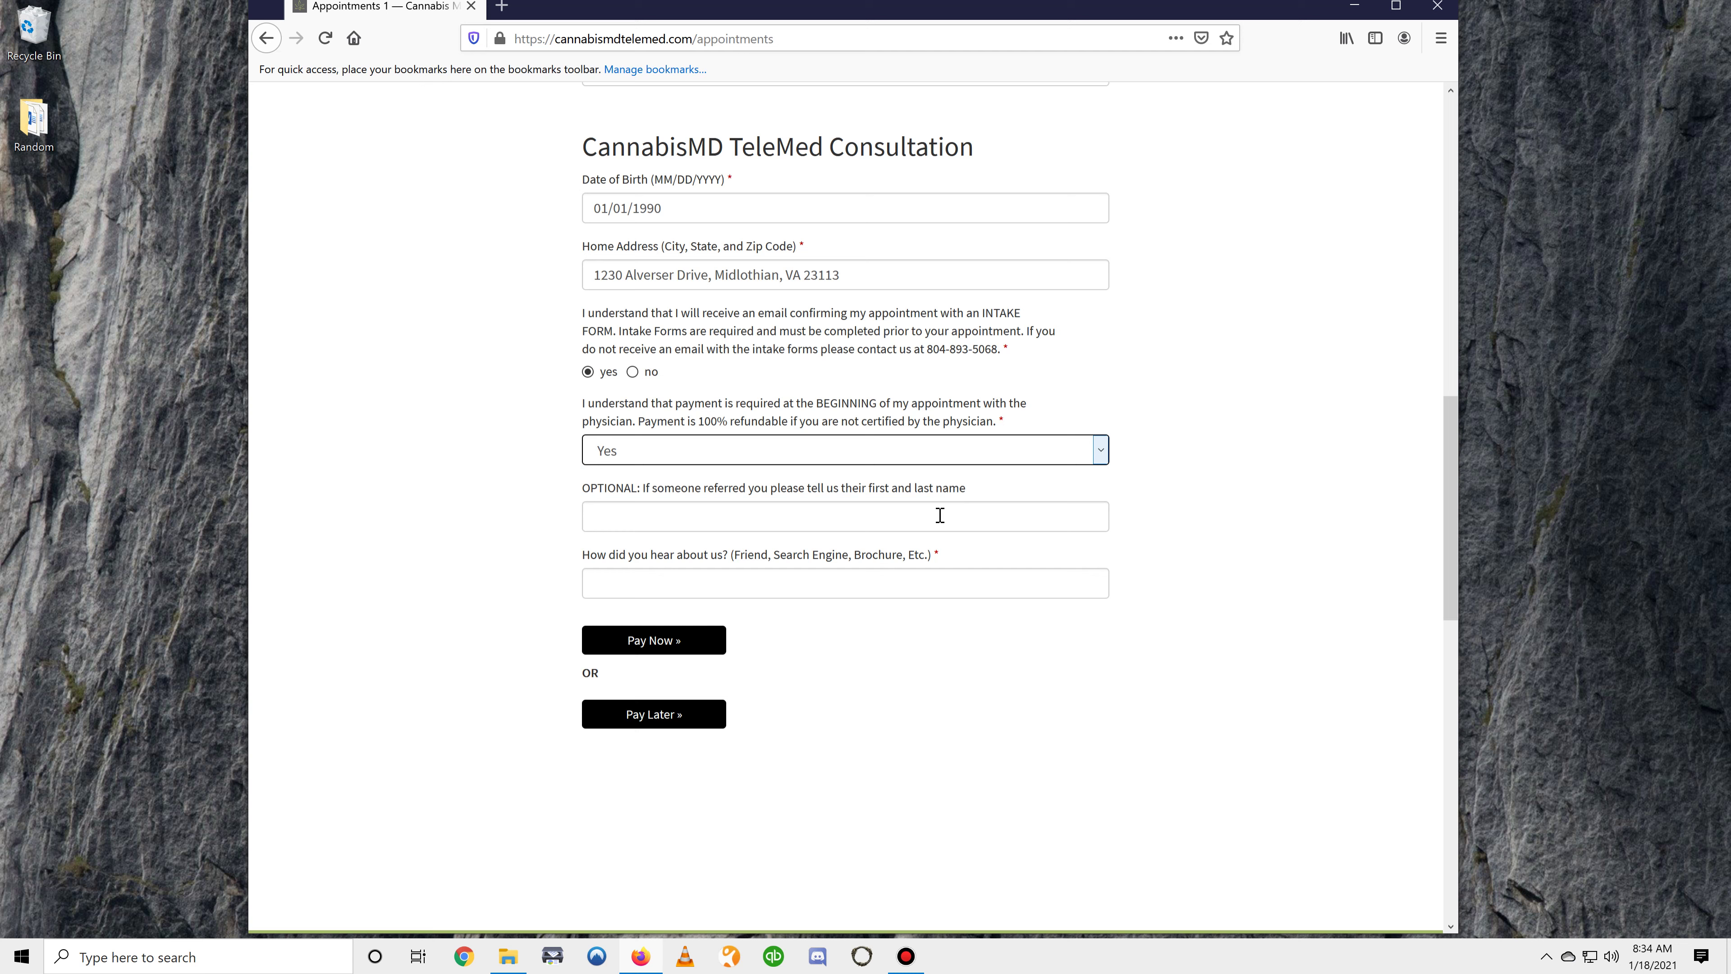
{"action": "left_click", "coordinate": [946, 516]}
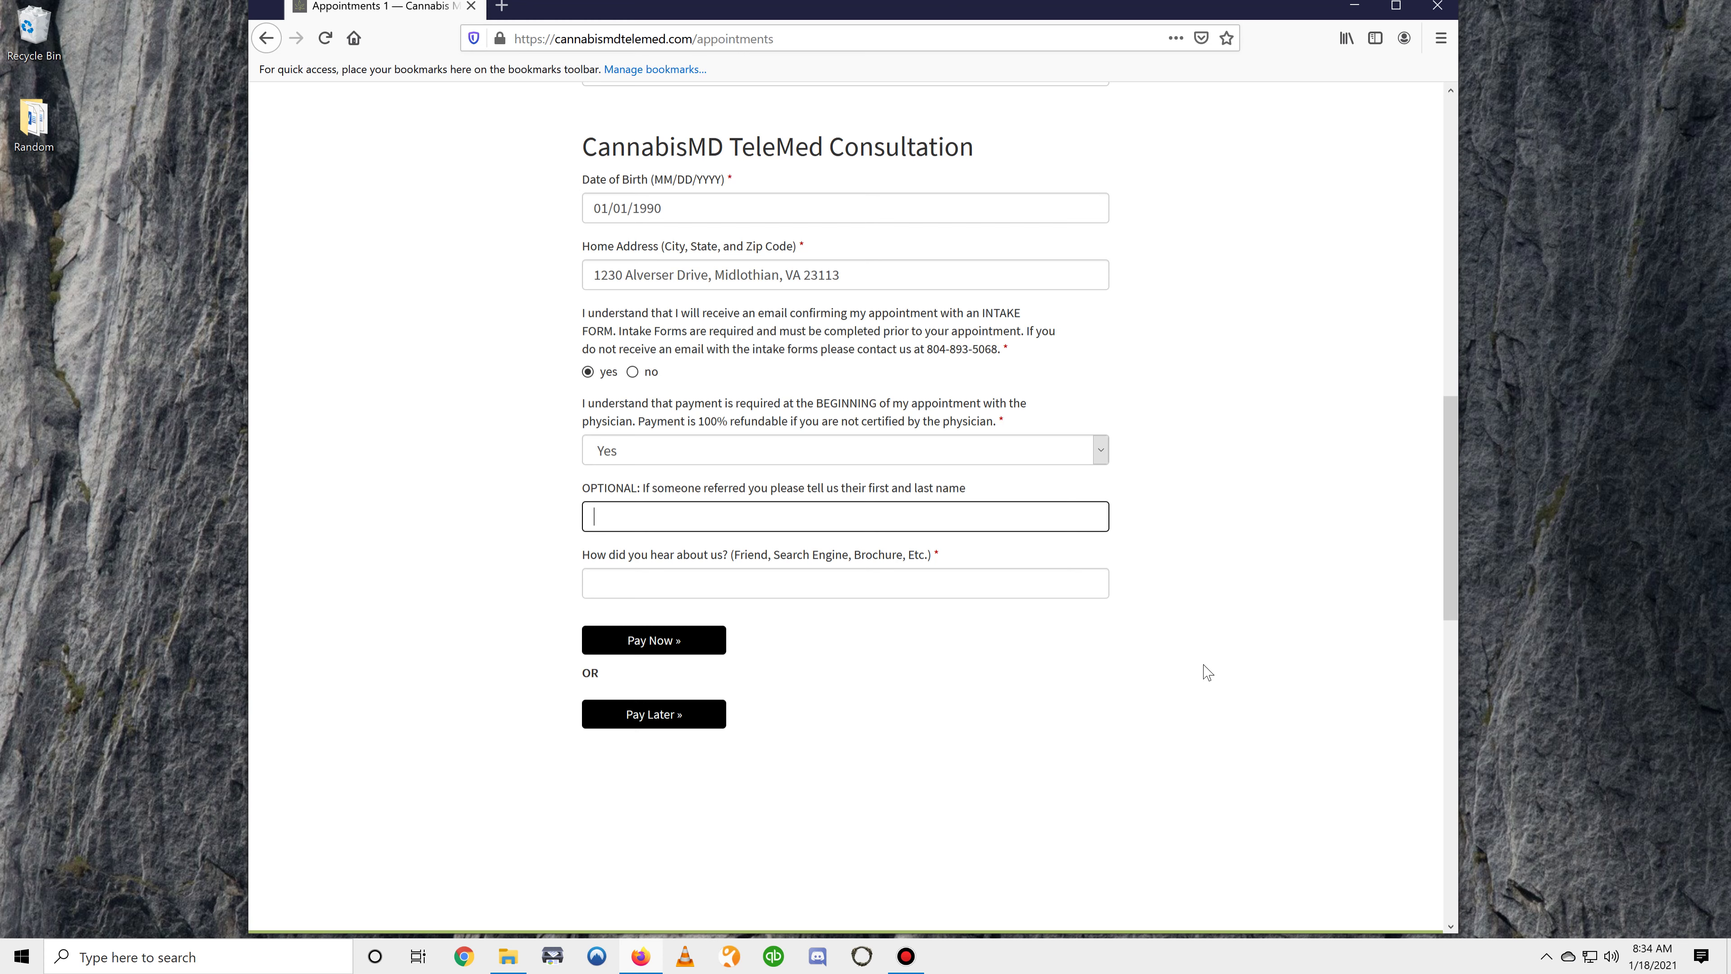
{"action": "type", "text": "CannabisMD TeleMed"}
{"action": "key", "text": "Tab"}
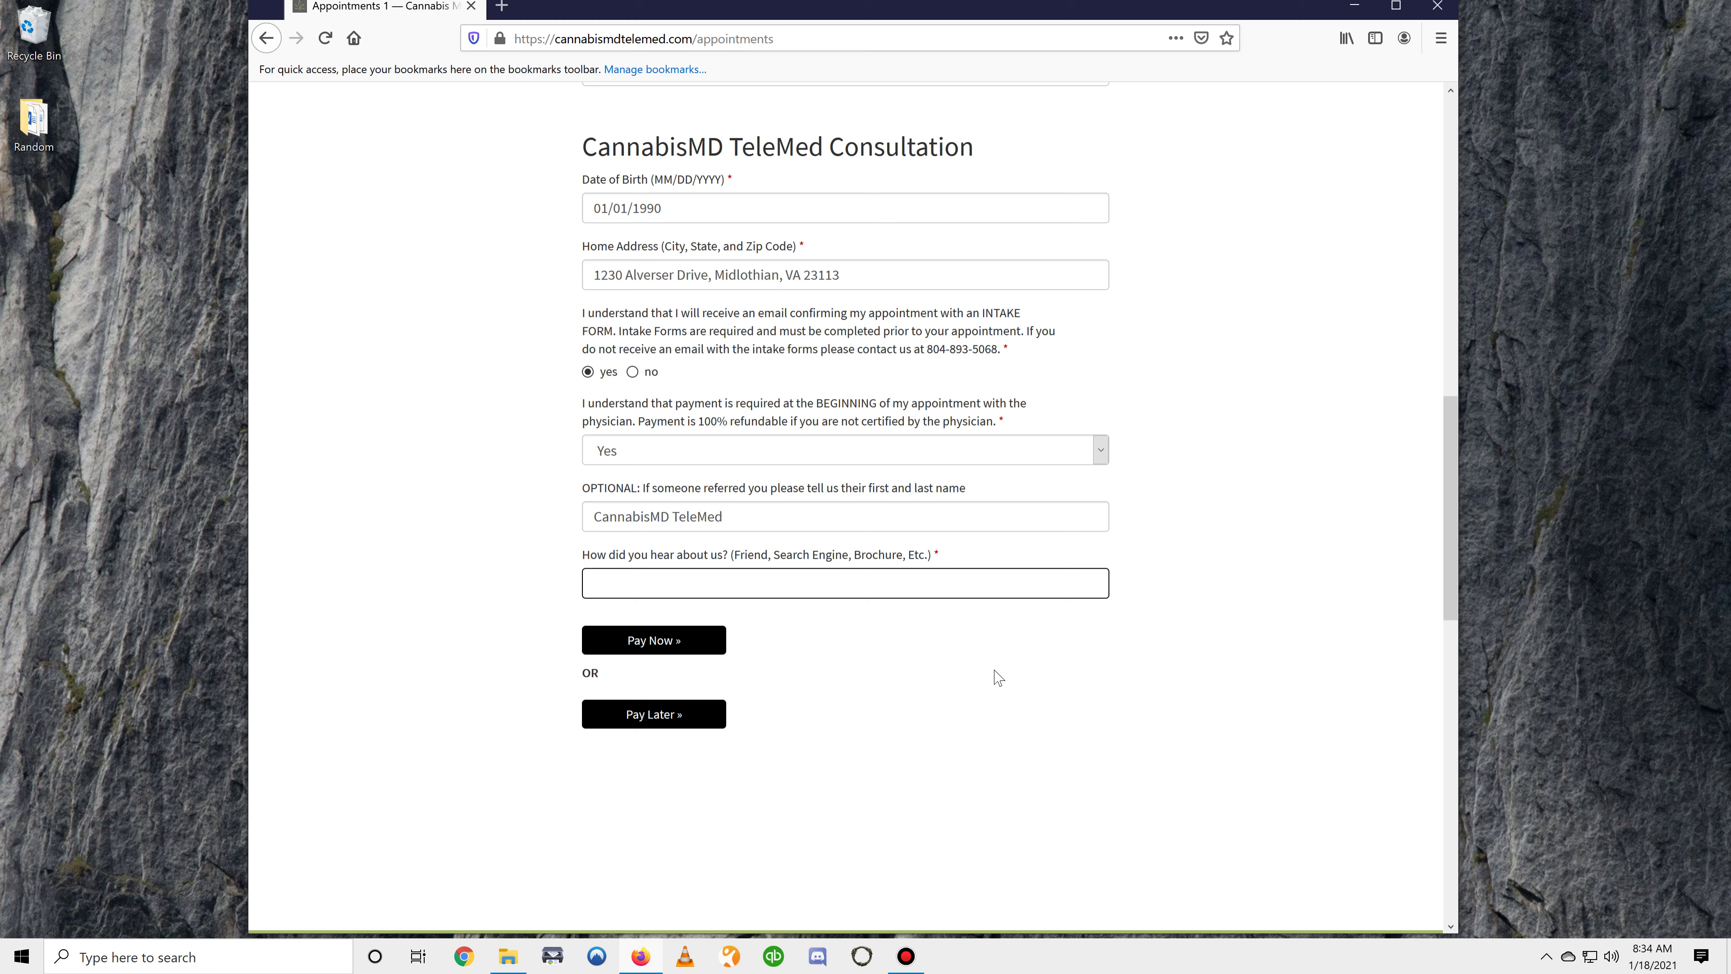
{"action": "type", "text": "Friend, Google, Facev"}
{"action": "key", "text": "BackSpace"}
{"action": "type", "text": "book"}
Book the appointment with Pay Later, then start Register for an Account from the confirmation page
{"action": "left_click", "coordinate": [672, 725]}
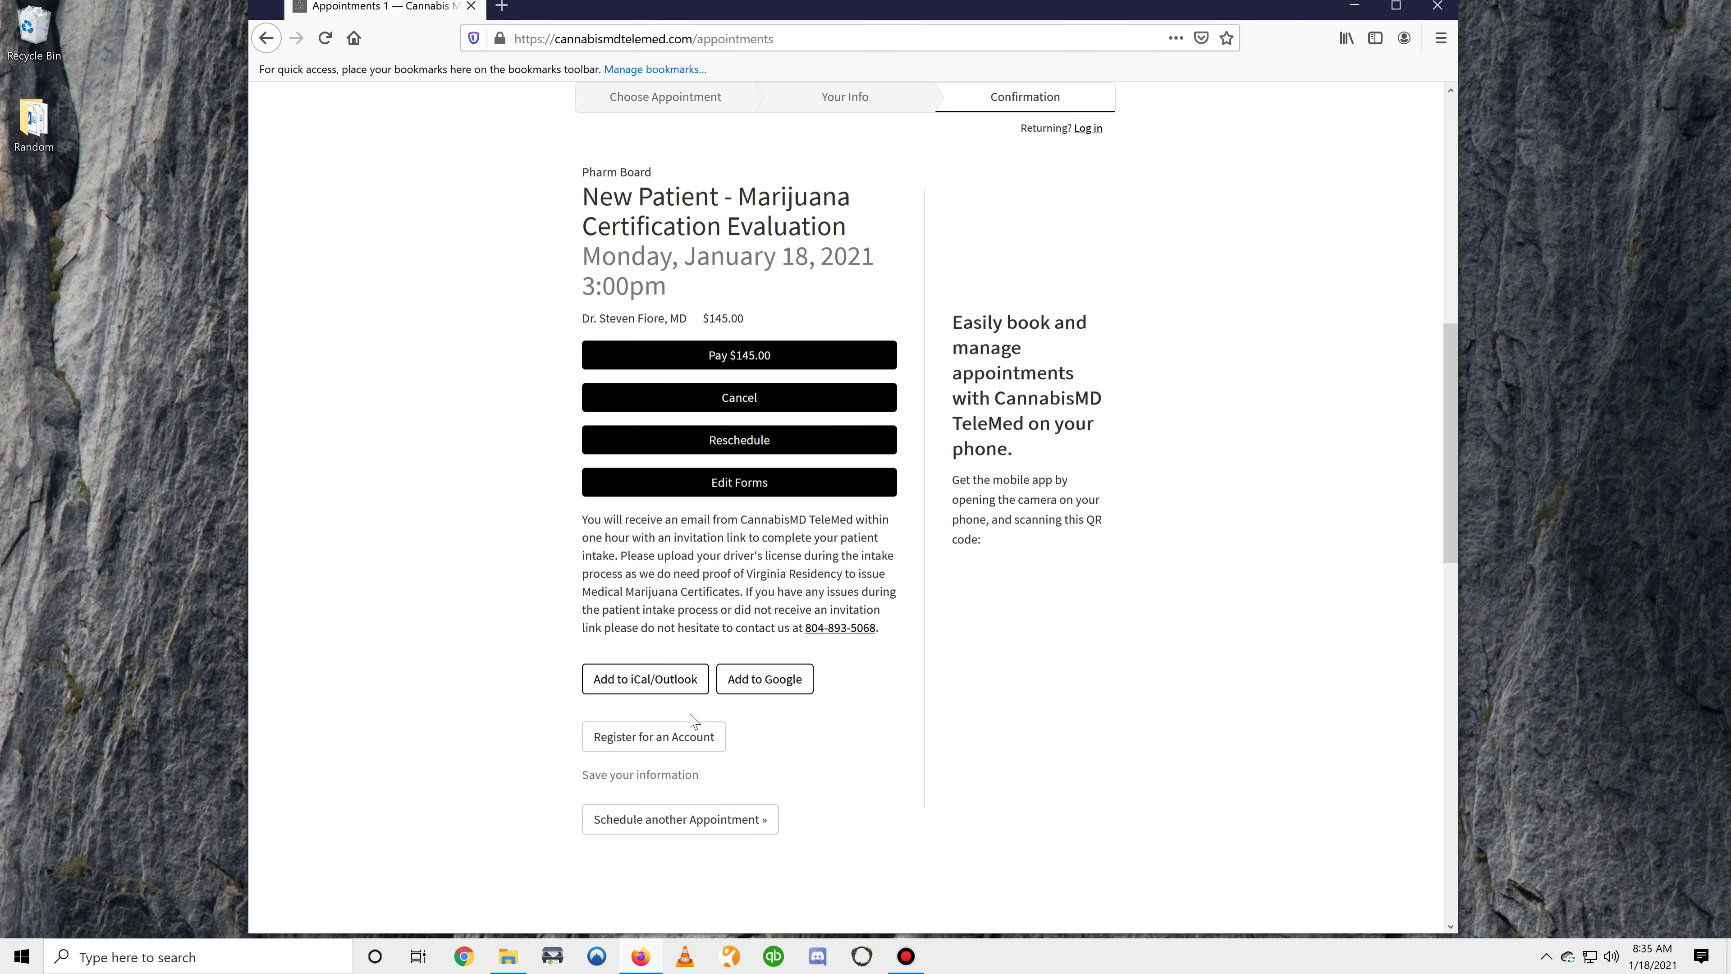
{"action": "scroll", "coordinate": [792, 638], "scroll_direction": "down", "scroll_amount": 3}
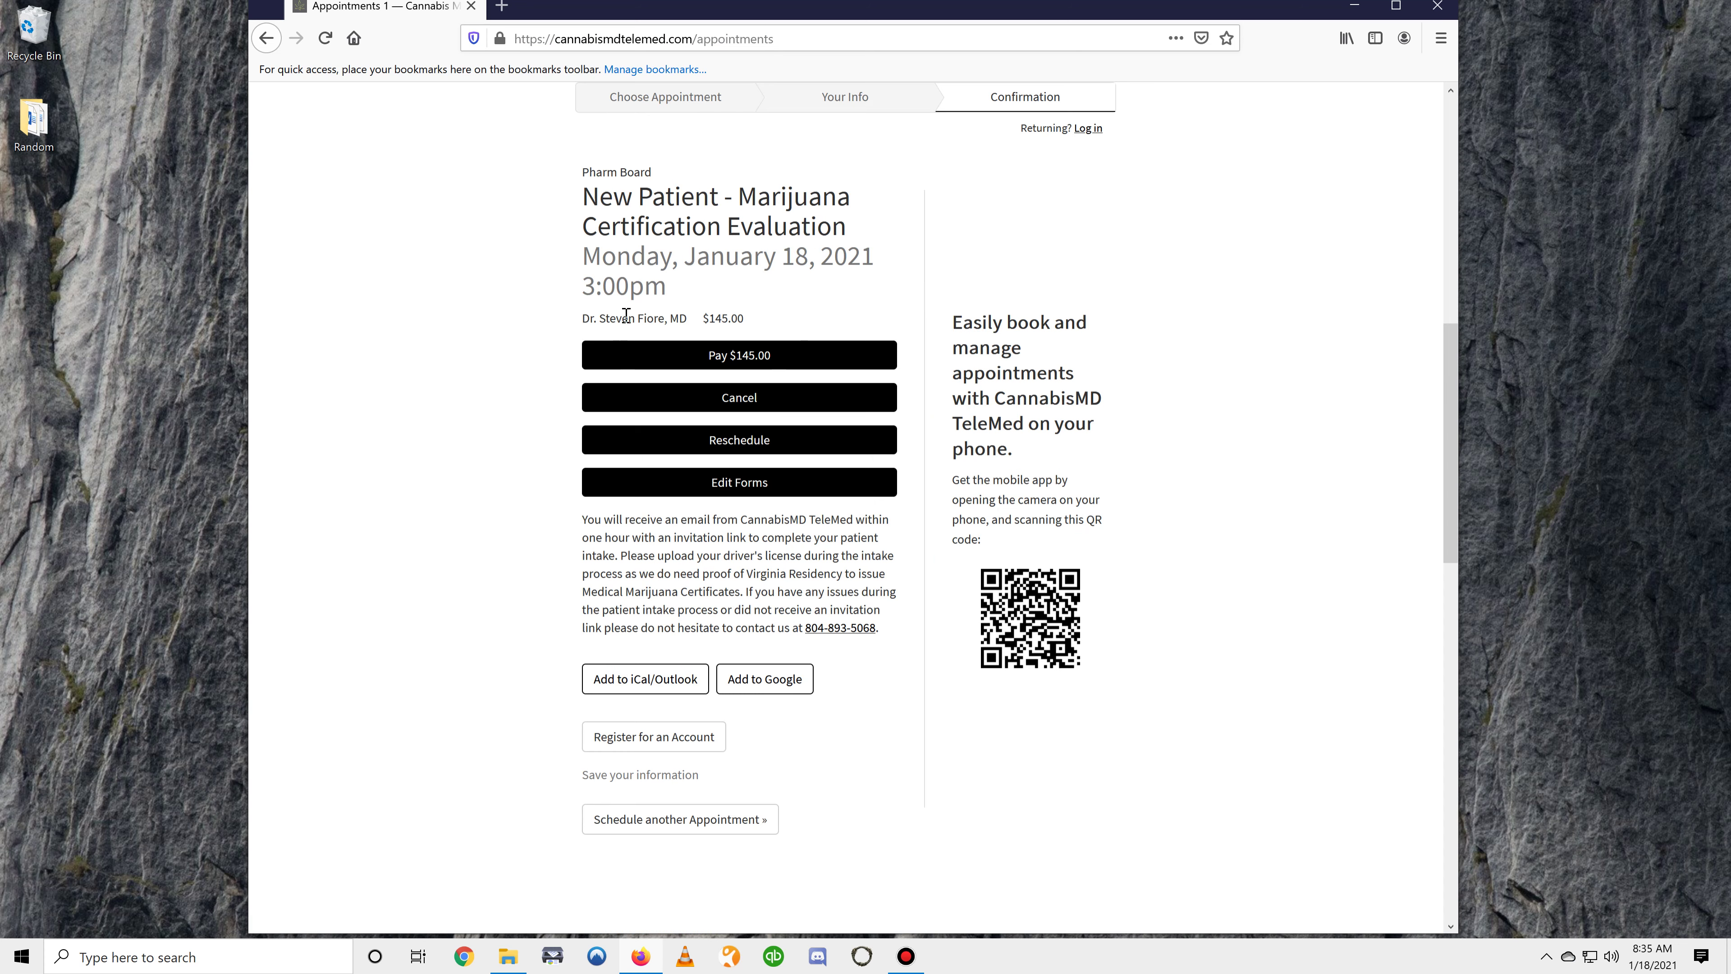
{"action": "left_click", "coordinate": [687, 745]}
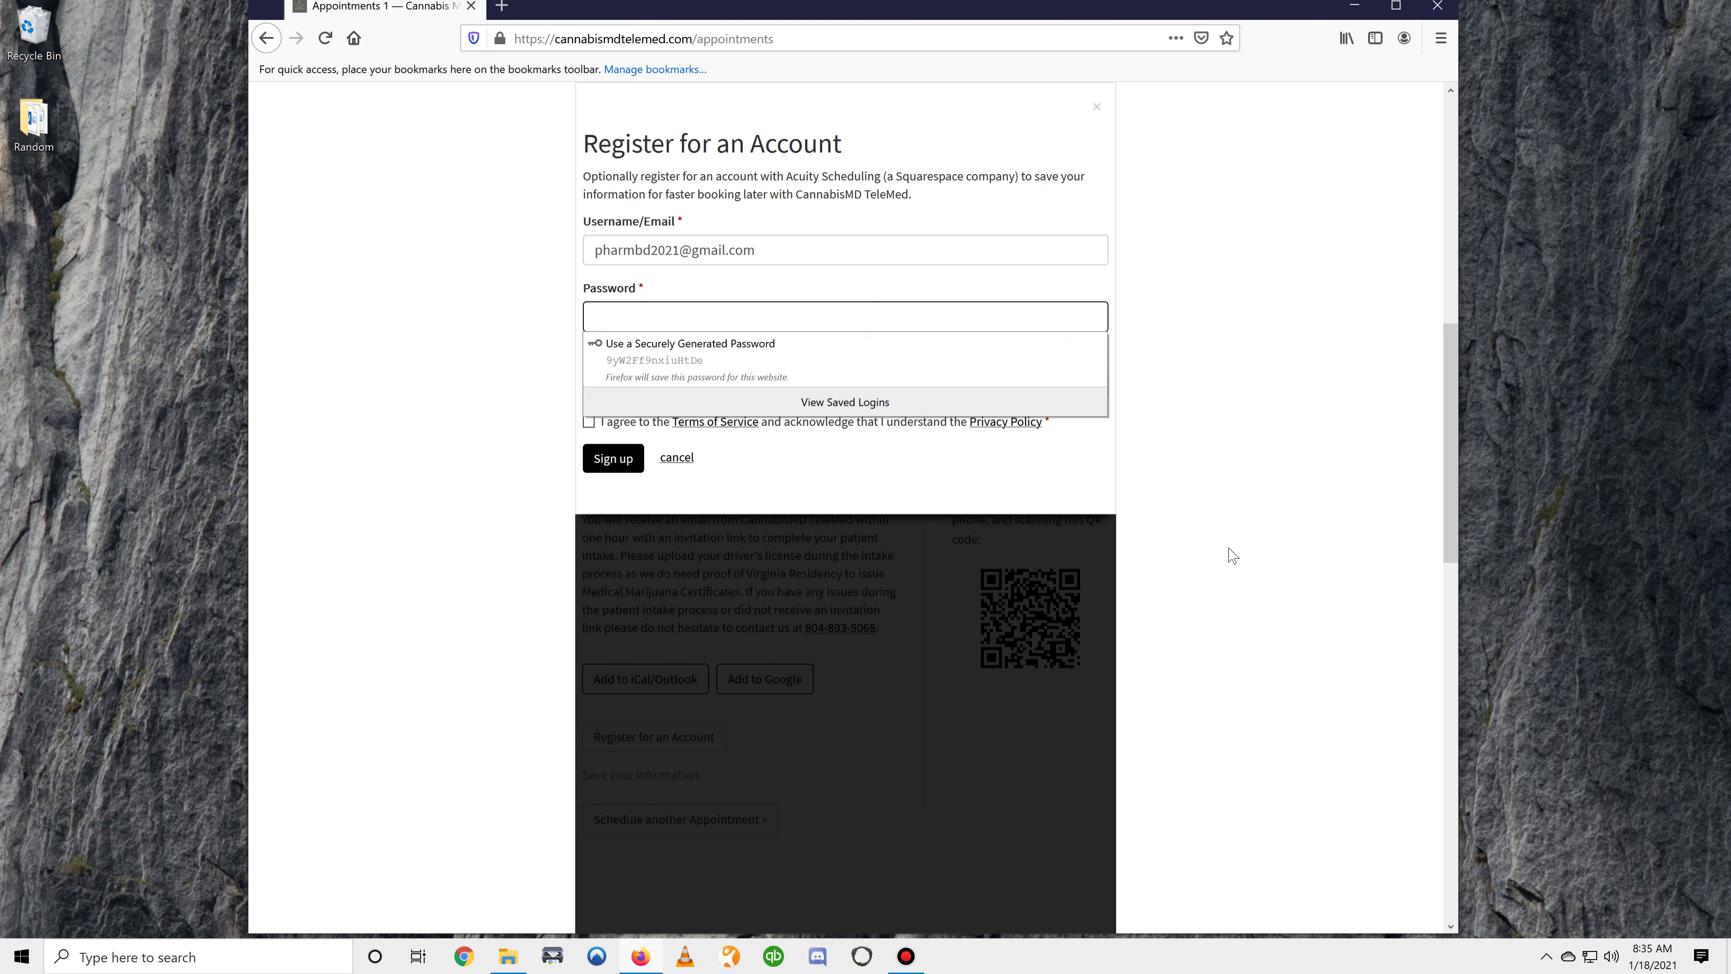
Enter and confirm the account password, accept the Terms of Service, and sign up
{"action": "type", "text": "********"}
{"action": "key", "text": "Tab"}
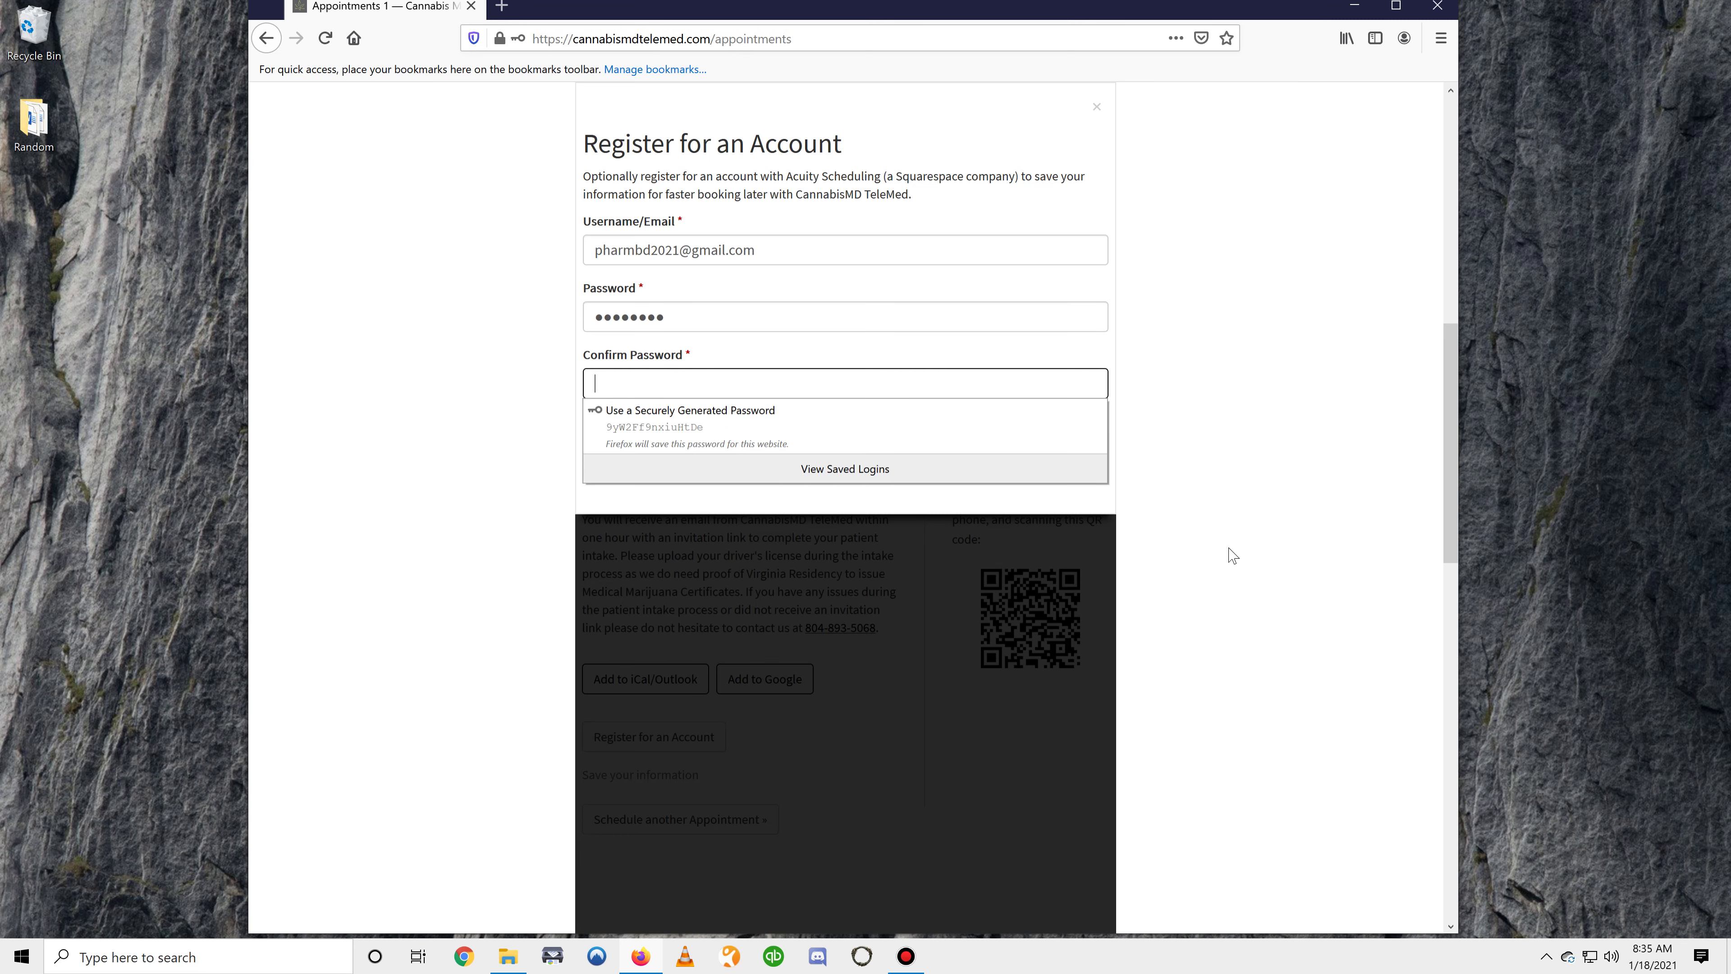
{"action": "type", "text": "********"}
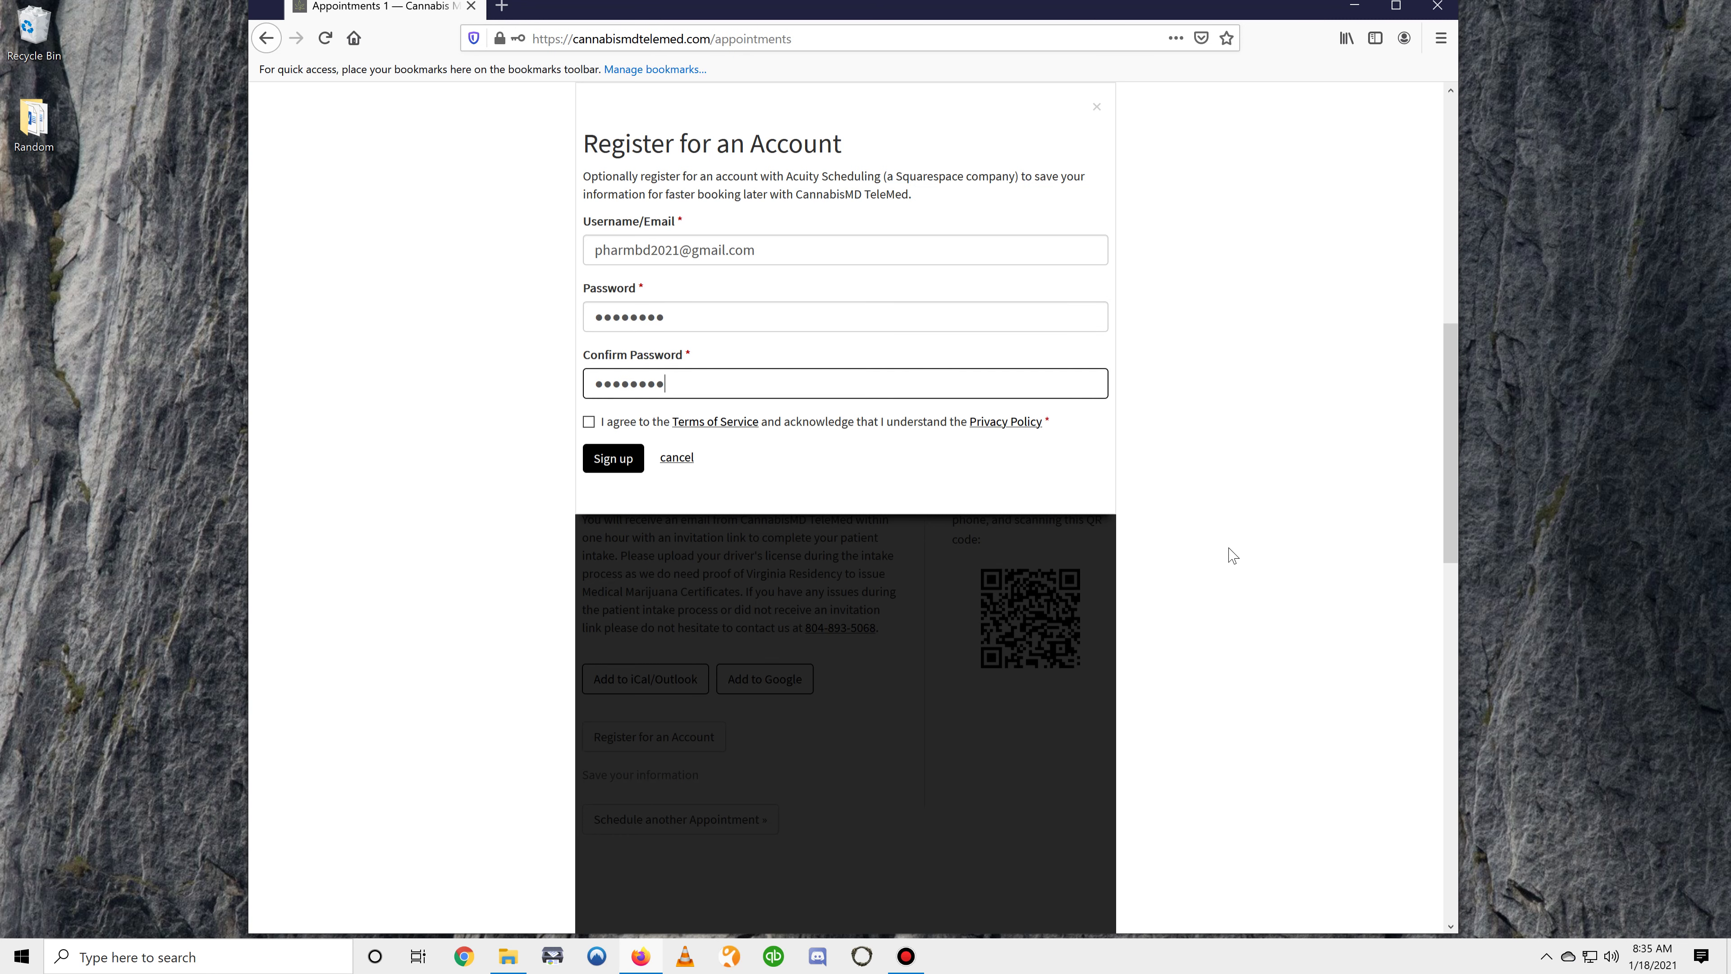
{"action": "left_click", "coordinate": [589, 421]}
{"action": "left_click", "coordinate": [622, 458]}
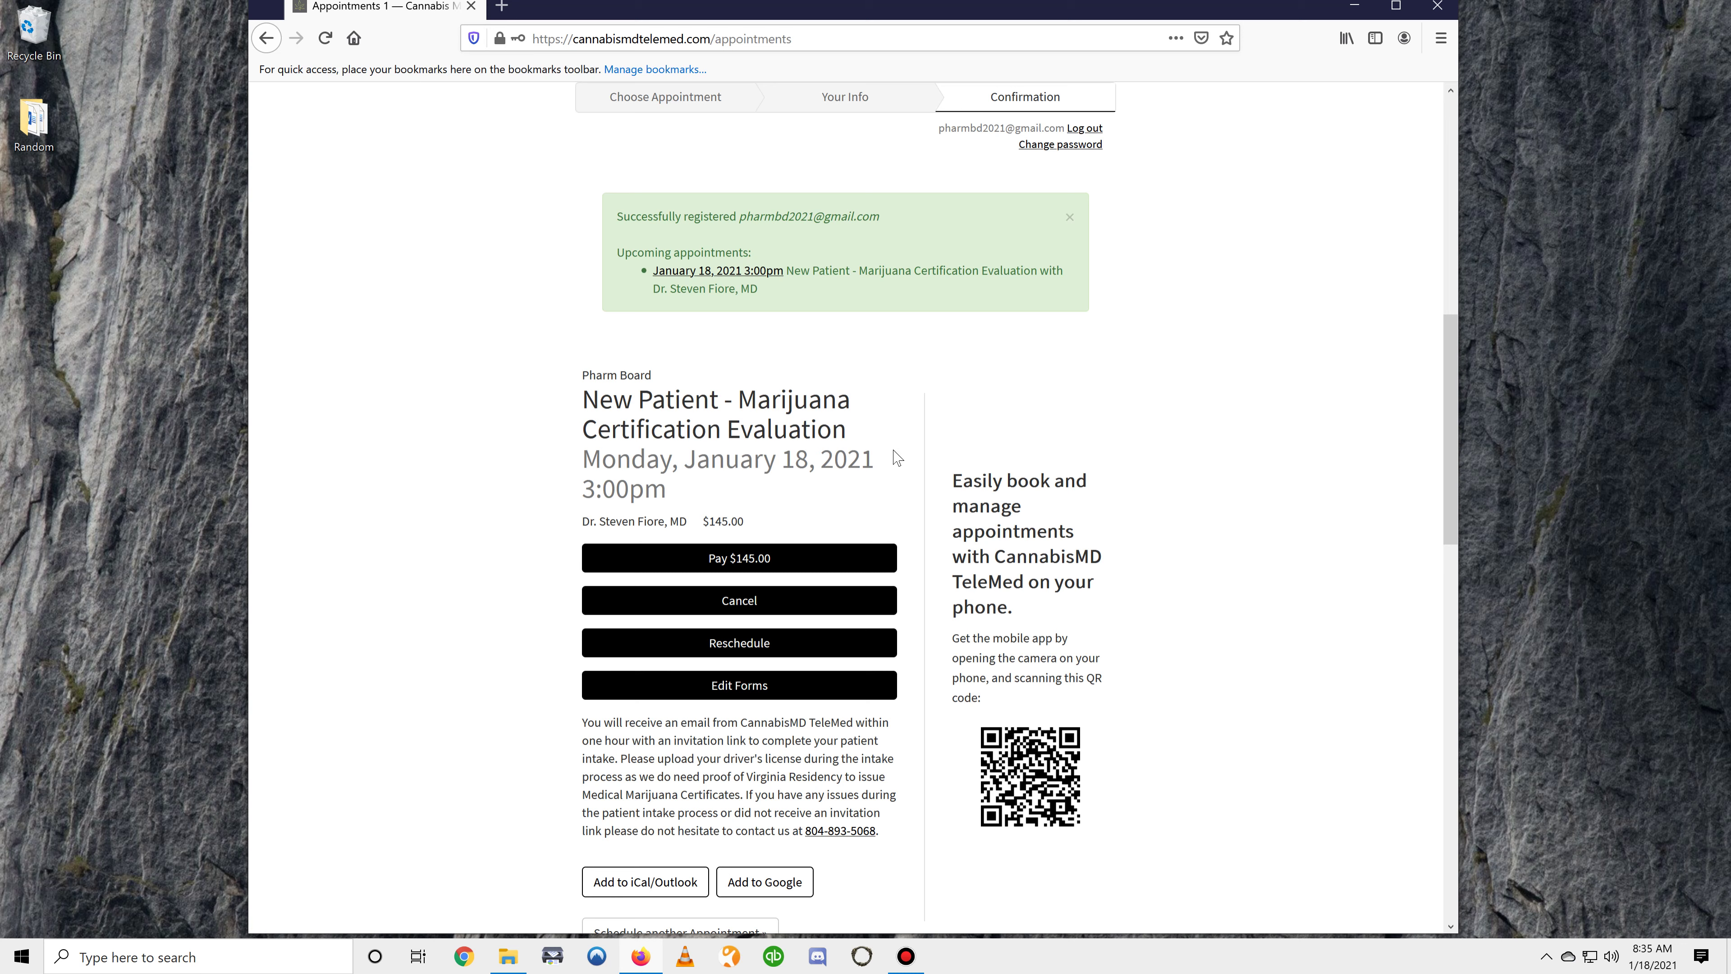
{"action": "scroll", "coordinate": [902, 426], "scroll_direction": "down", "scroll_amount": 4}
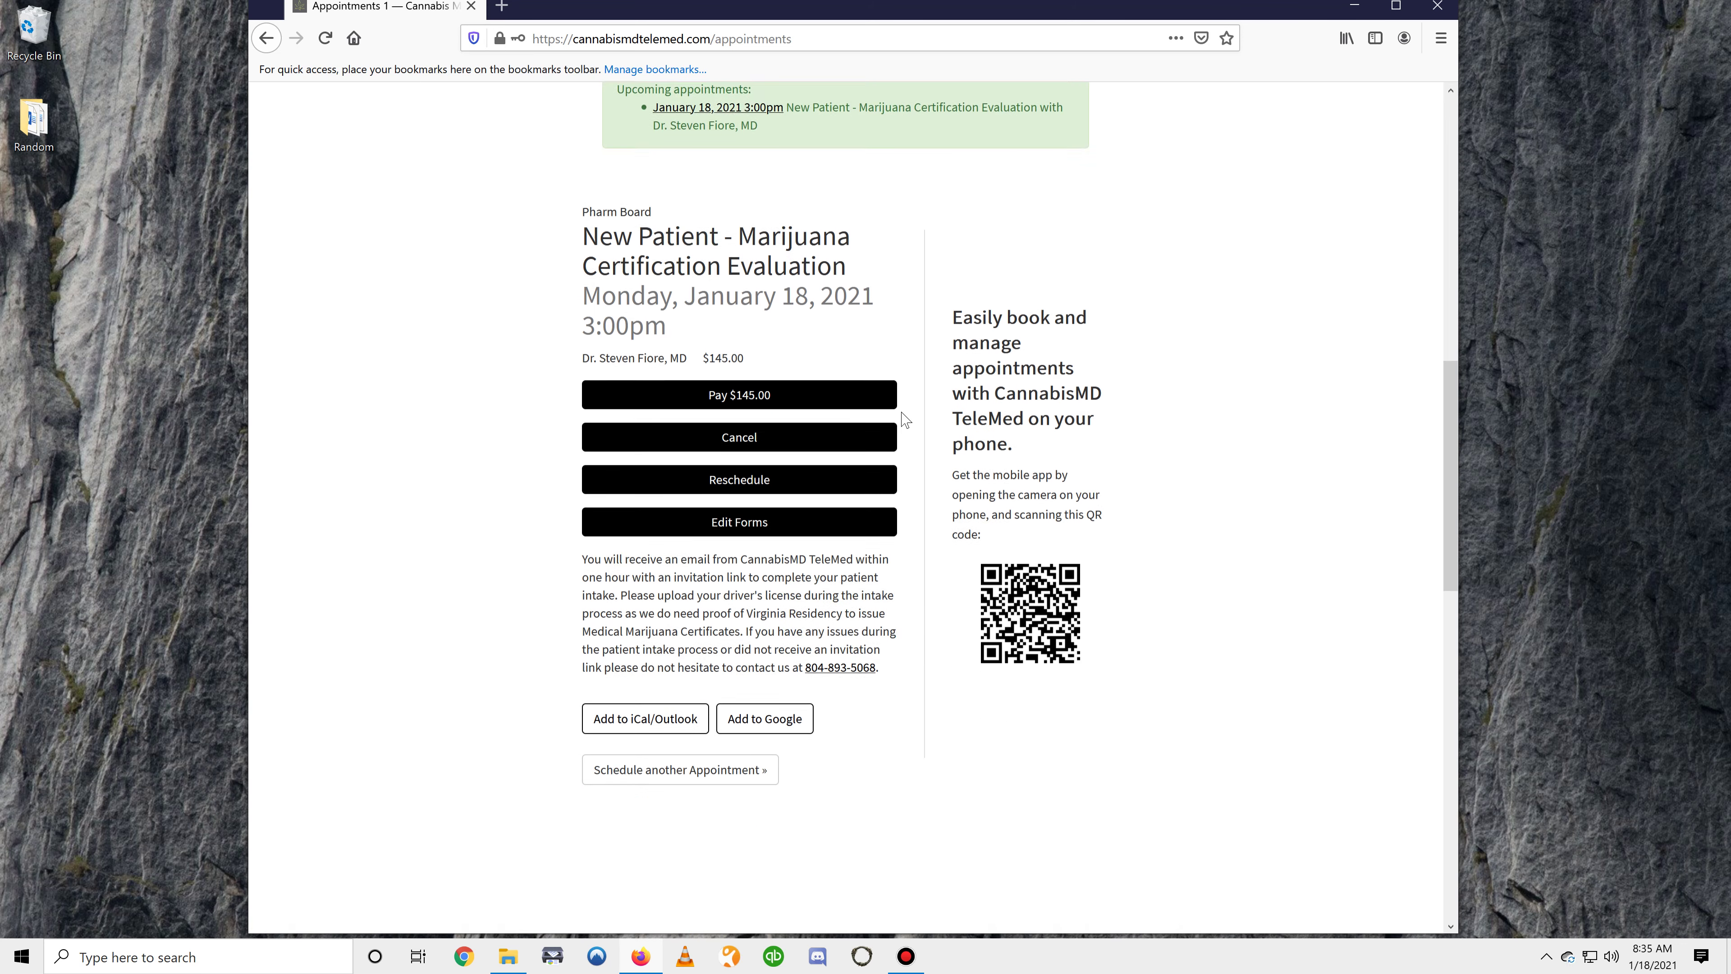
{"action": "scroll", "coordinate": [545, 622], "scroll_direction": "up", "scroll_amount": 4}
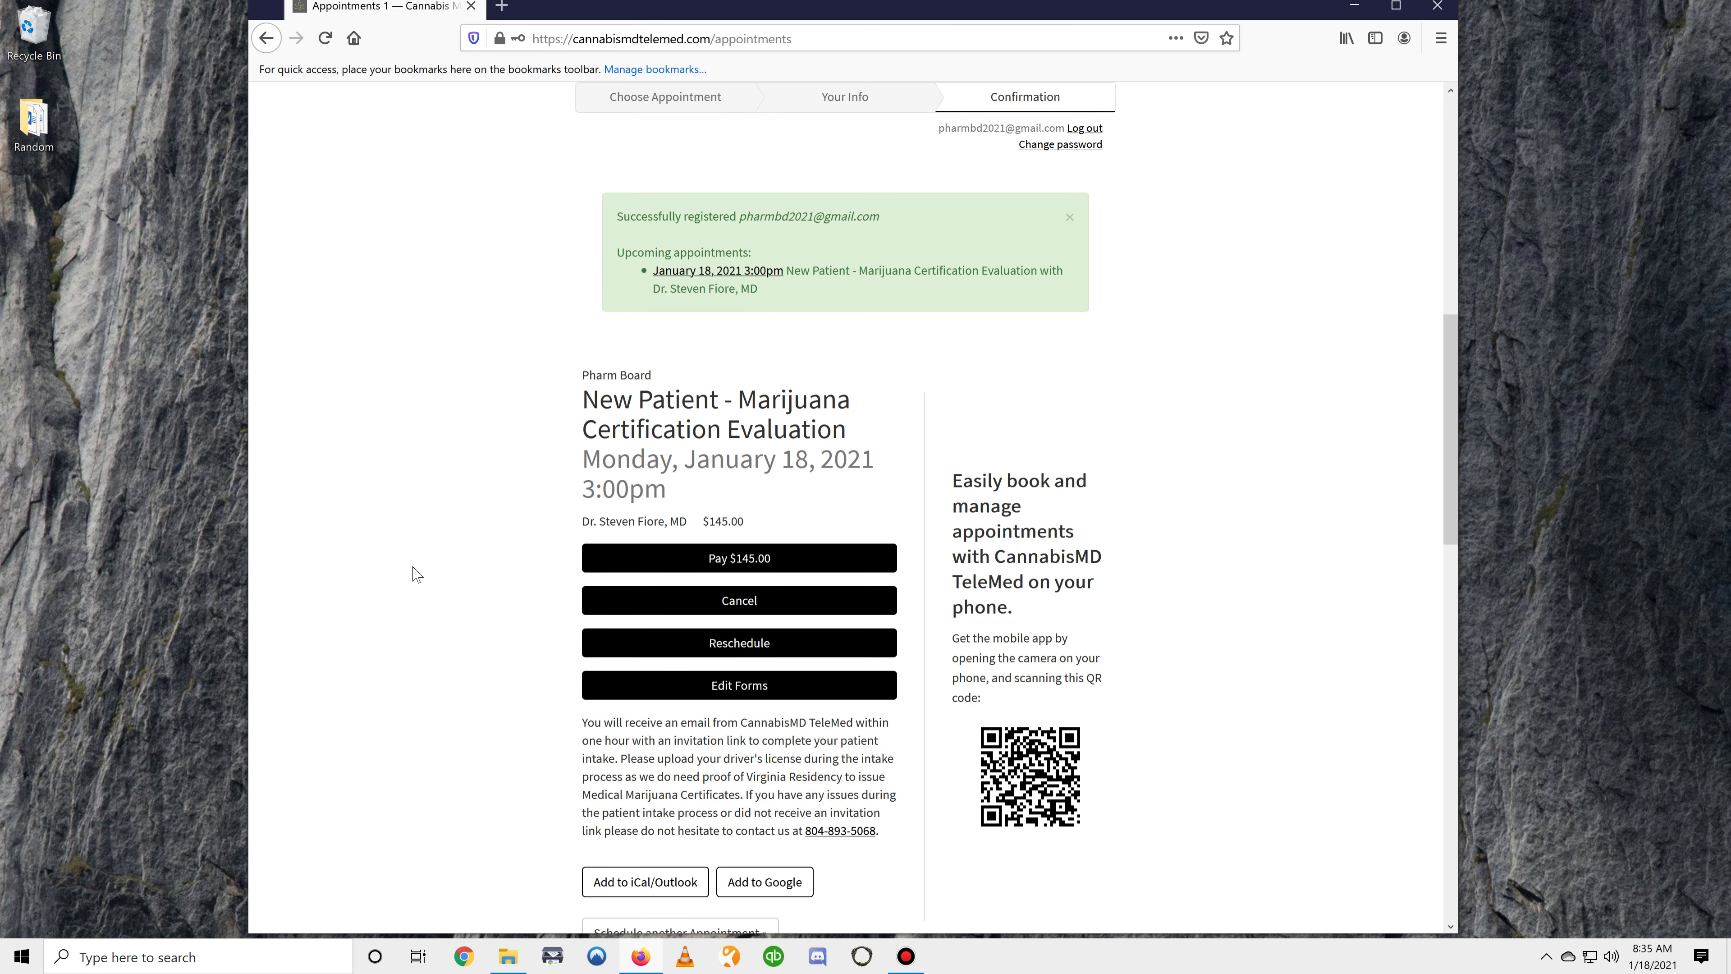